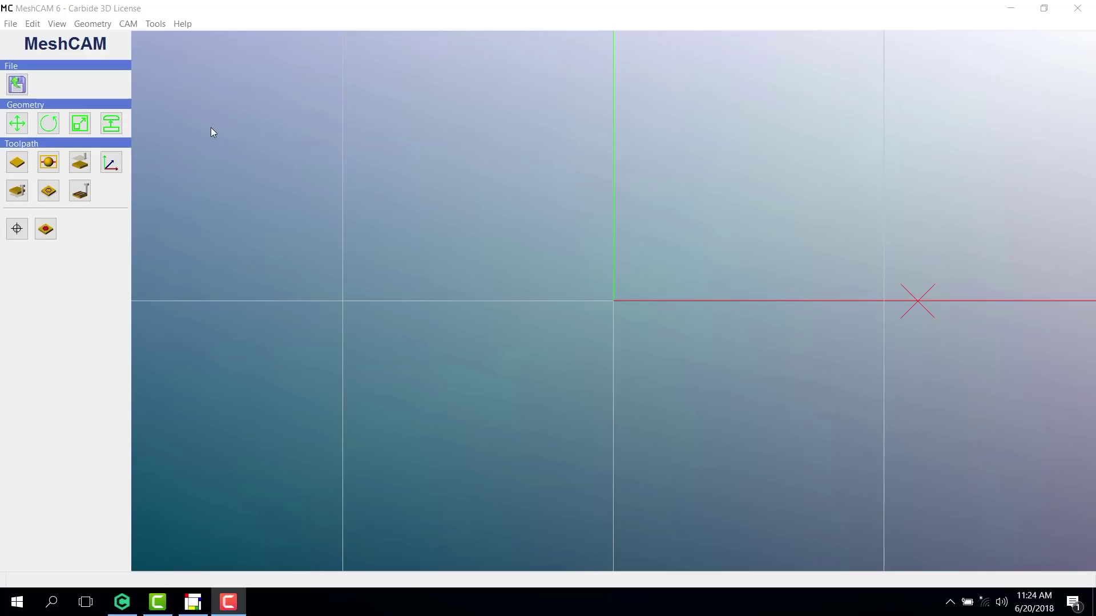
- Load Key-1.stl in millimetres as a 2-Side Machining job
{"action": "left_click", "coordinate": [17, 84]}
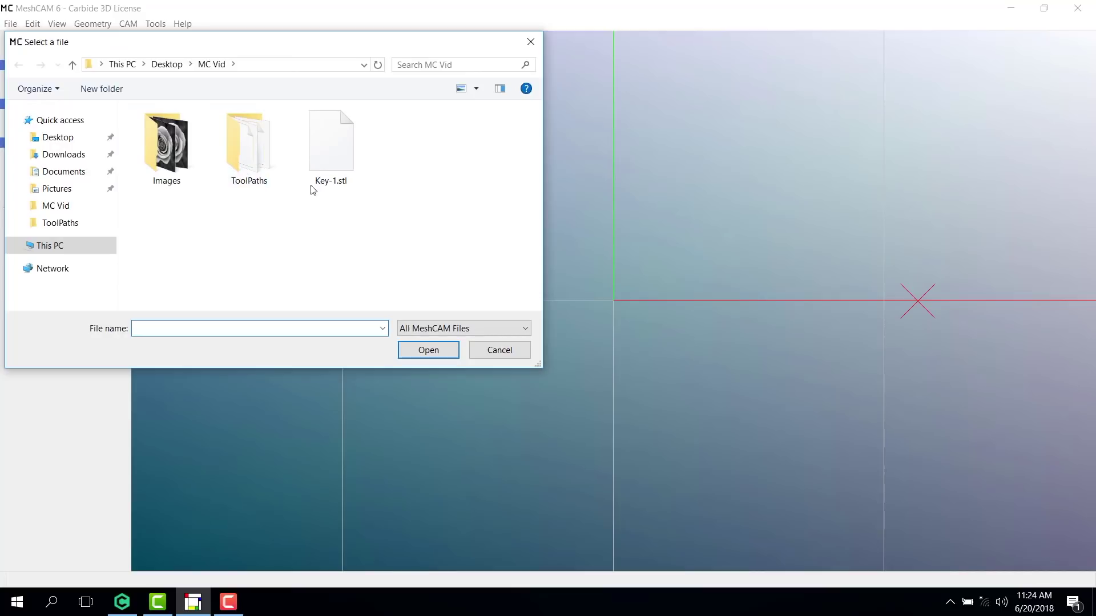
{"action": "double_click", "coordinate": [323, 157]}
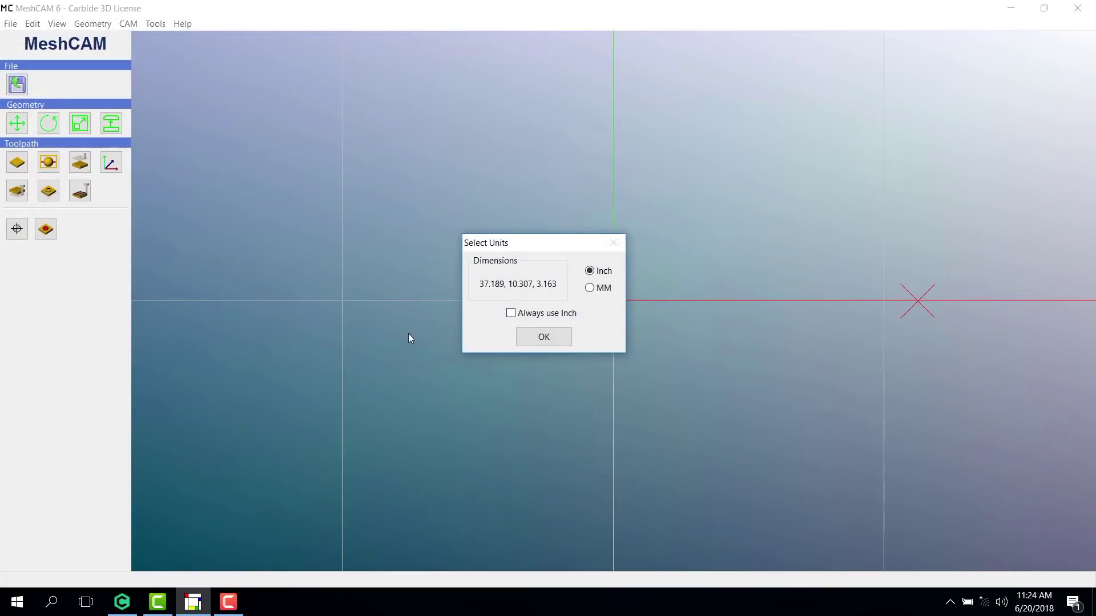
{"action": "left_click", "coordinate": [589, 288]}
{"action": "left_click", "coordinate": [547, 337]}
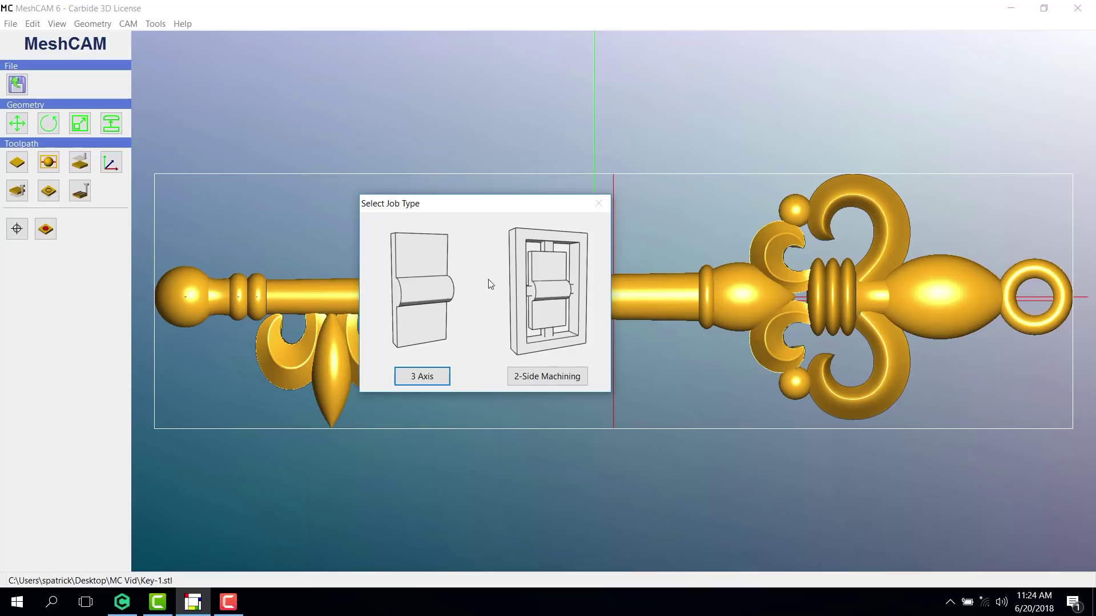
{"action": "left_click", "coordinate": [545, 378]}
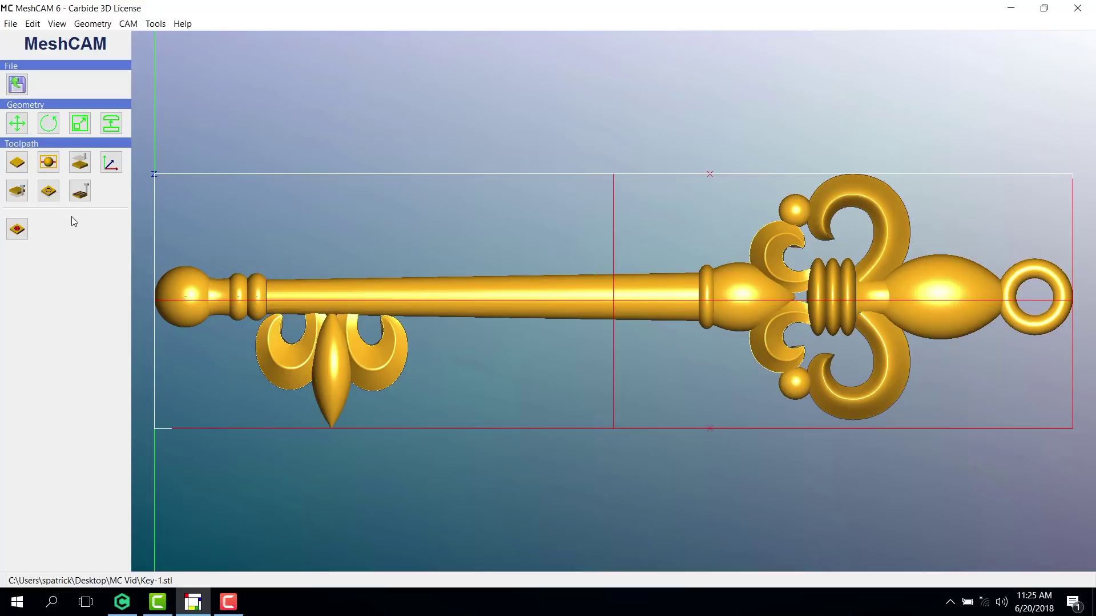
- Set the stock's Left and Back margins to 3.5 mm, giving 44.189 × 17.307 mm stock
{"action": "left_click", "coordinate": [17, 162]}
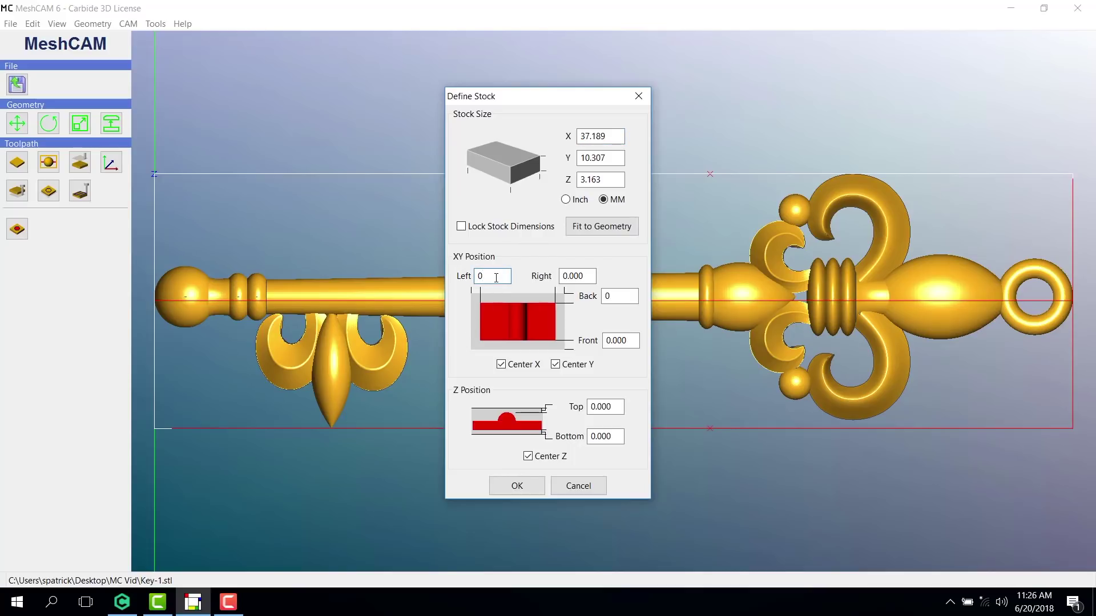
{"action": "double_click", "coordinate": [496, 277]}
{"action": "type", "text": "3.5"}
{"action": "double_click", "coordinate": [613, 296]}
{"action": "type", "text": "3.5"}
{"action": "left_click", "coordinate": [515, 486]}
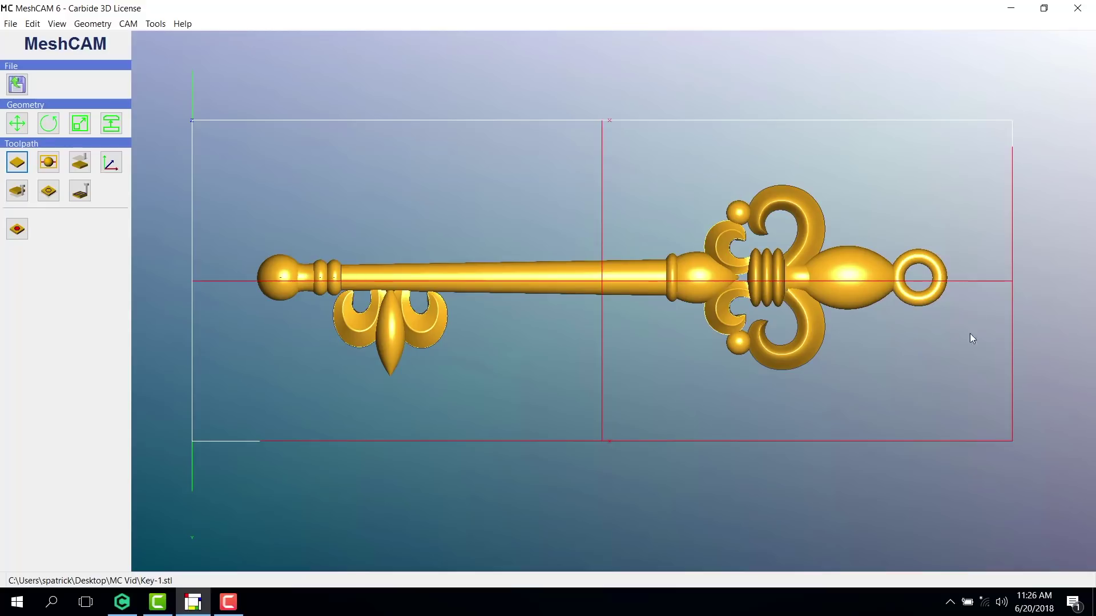
- Add default-size support tabs at the key's left end and above and below its ornate head
{"action": "left_click_drag", "start_coordinate": [482, 359], "coordinate": [643, 181]}
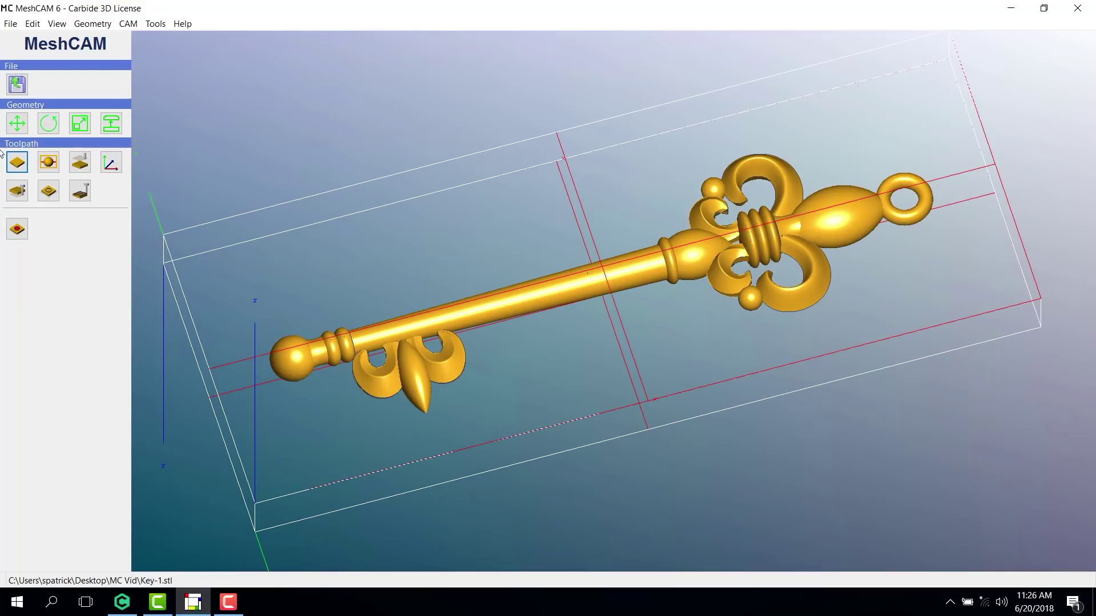
{"action": "left_click", "coordinate": [51, 169]}
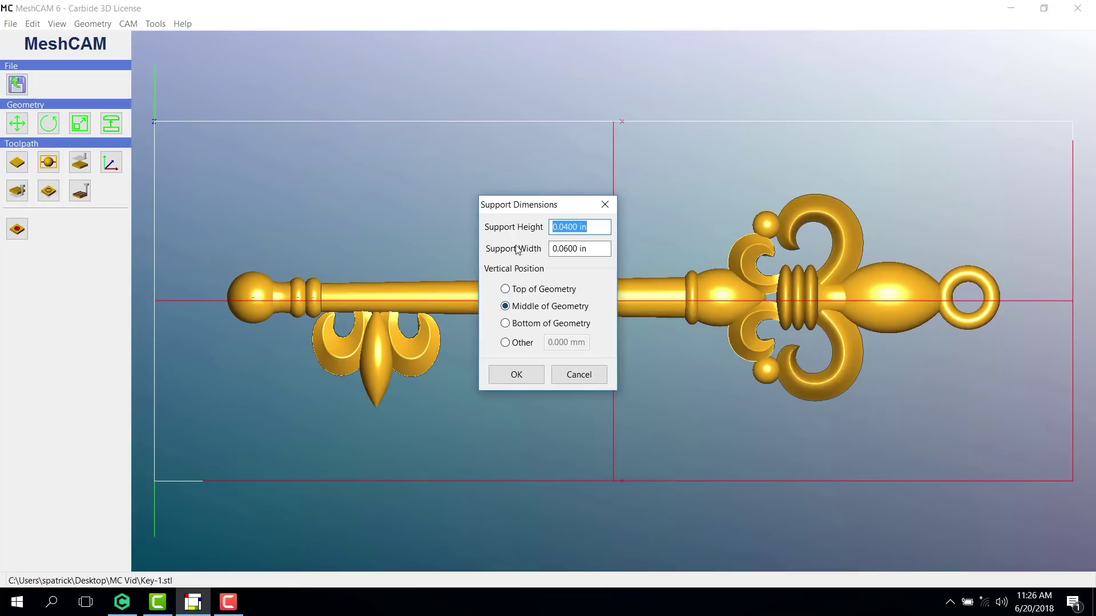
{"action": "left_click", "coordinate": [519, 375]}
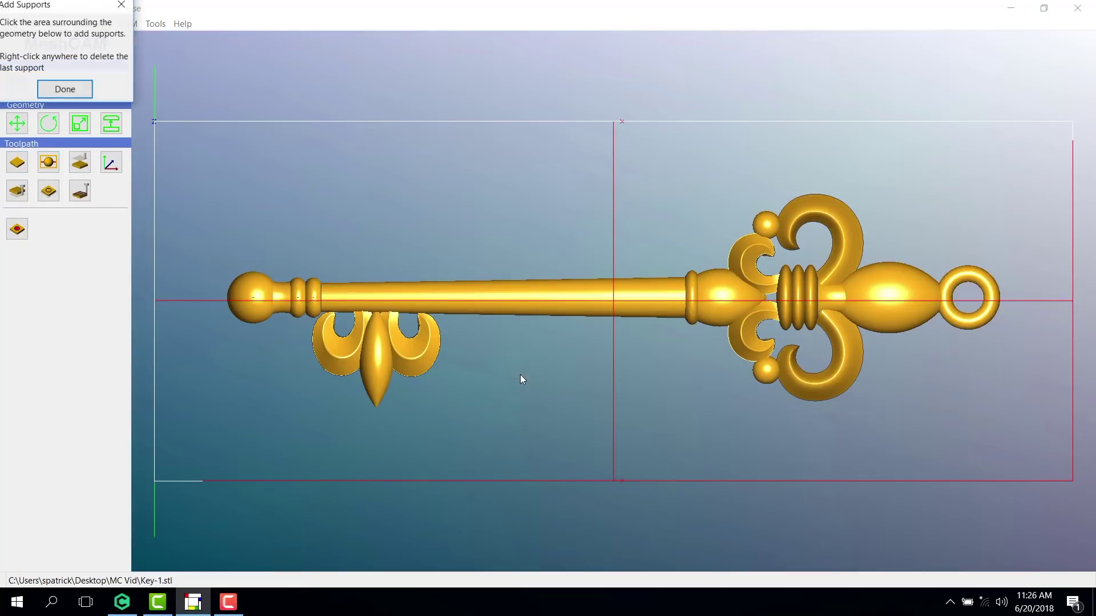
{"action": "left_click", "coordinate": [216, 298]}
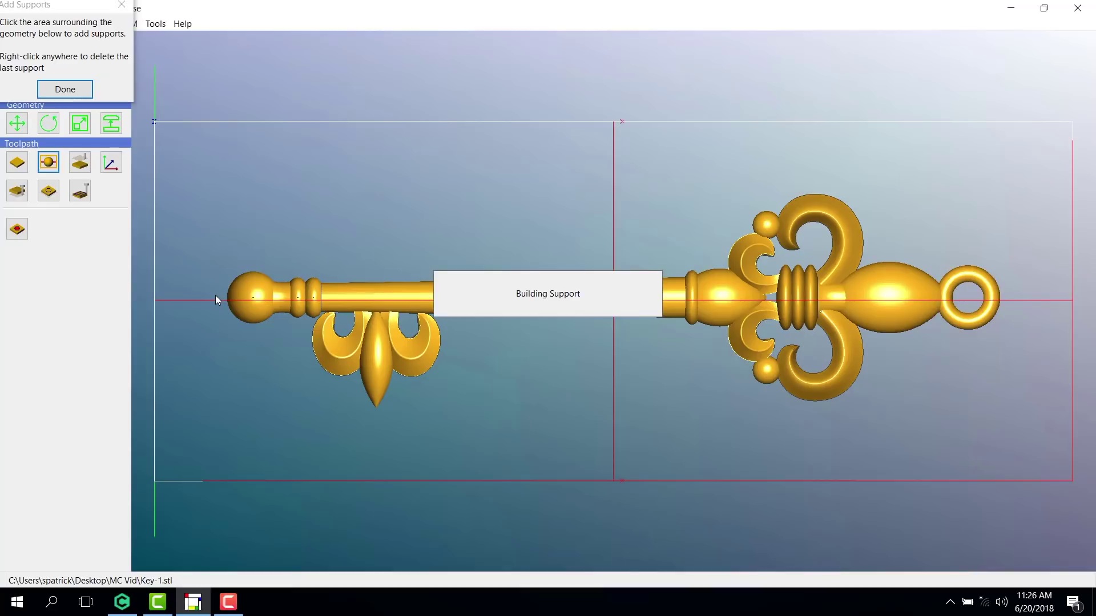
{"action": "left_click", "coordinate": [642, 237]}
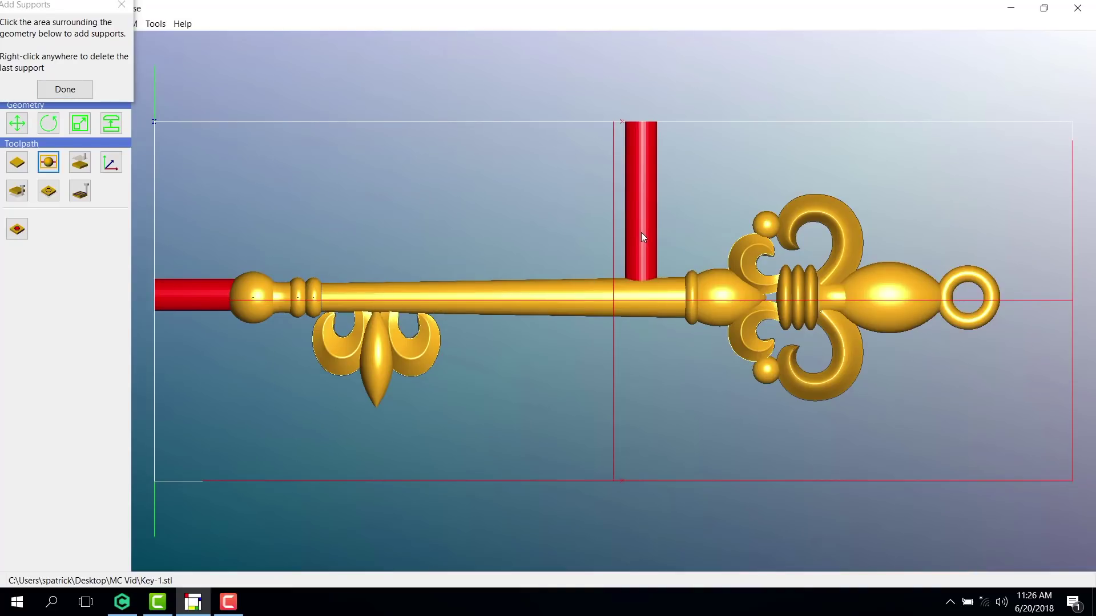
{"action": "right_click", "coordinate": [682, 178]}
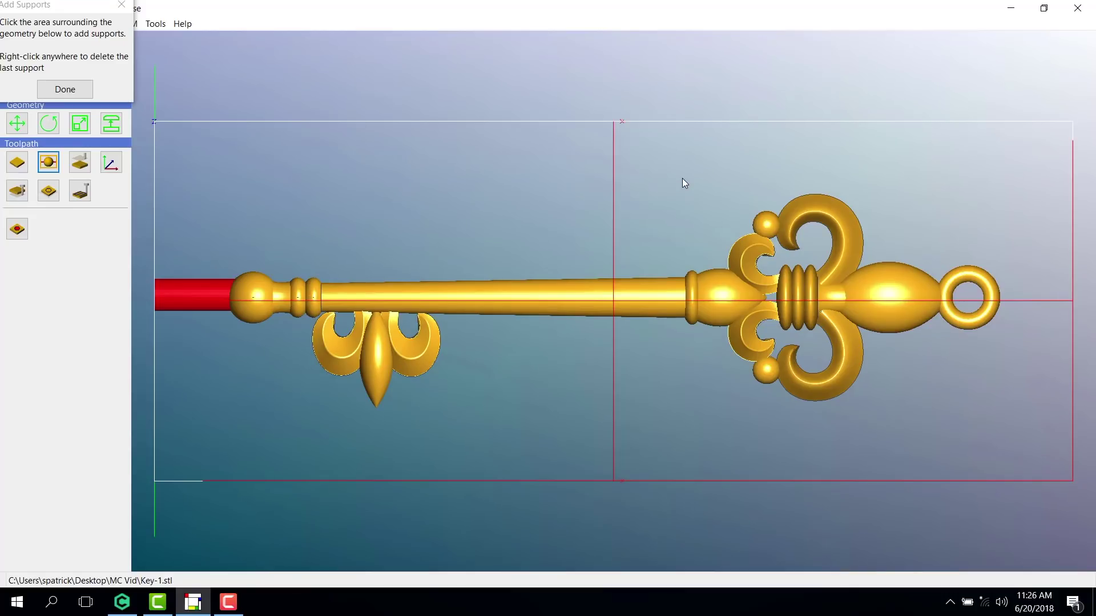
{"action": "left_click", "coordinate": [815, 180]}
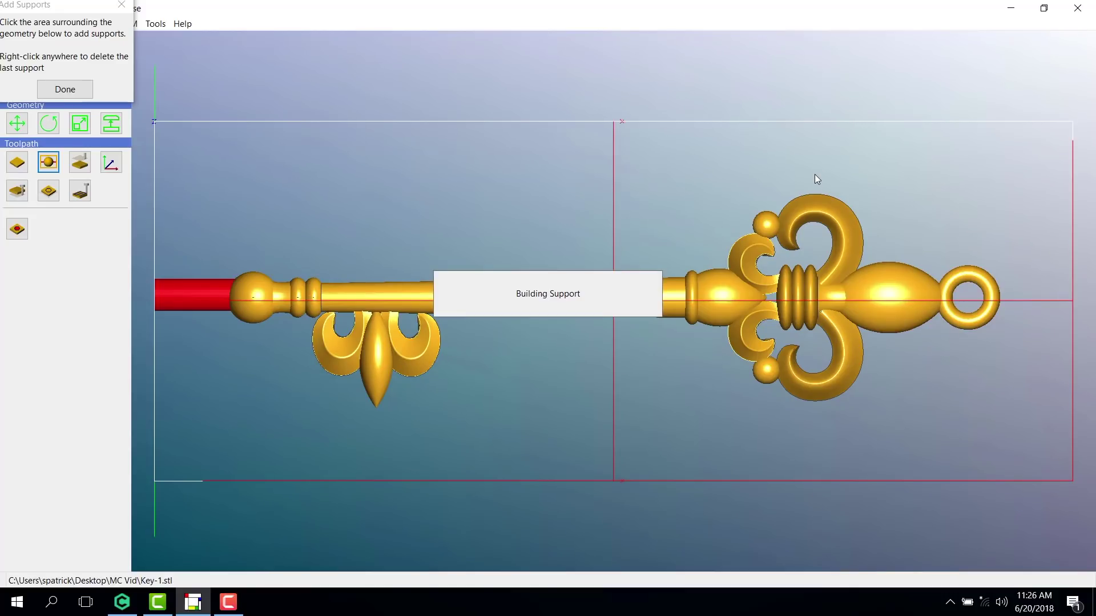
{"action": "left_click", "coordinate": [814, 410]}
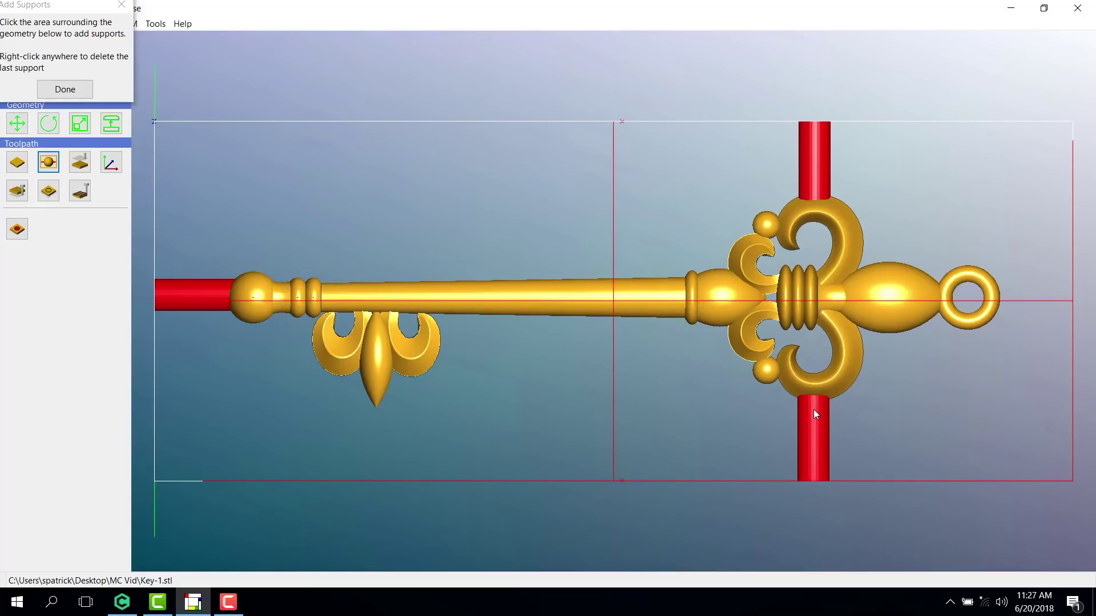
{"action": "left_click", "coordinate": [64, 89]}
{"action": "left_click", "coordinate": [80, 164]}
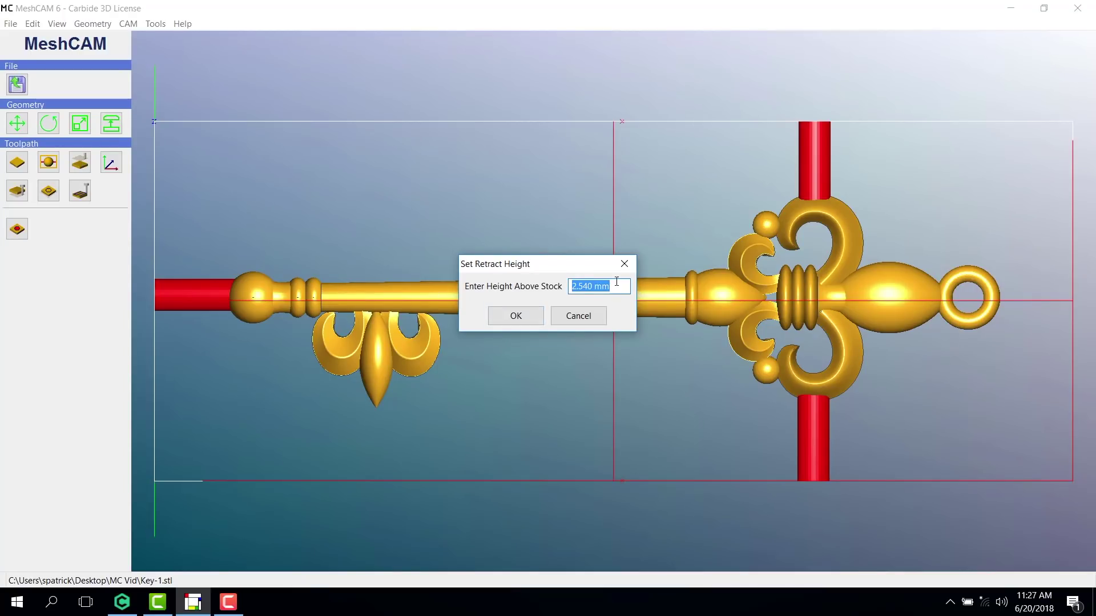
- Set the retract height to 2 mm
{"action": "left_click_drag", "start_coordinate": [616, 282], "coordinate": [501, 294]}
{"action": "type", "text": "2"}
{"action": "key", "text": "Return"}
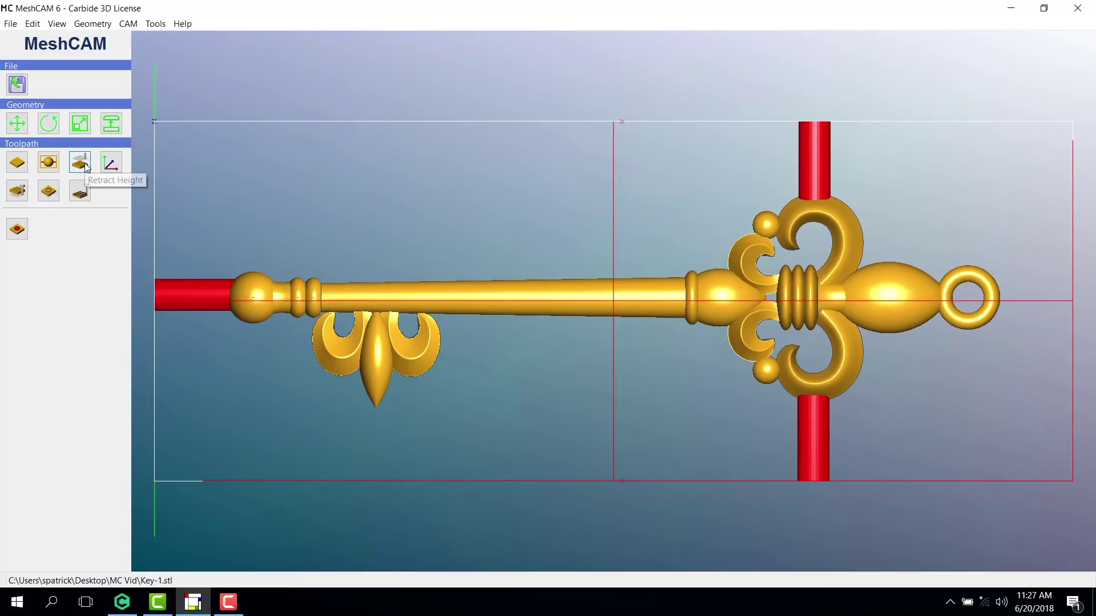
- Place the program zero at the stock's XY centre with X 0 and Y 0
{"action": "left_click", "coordinate": [113, 164]}
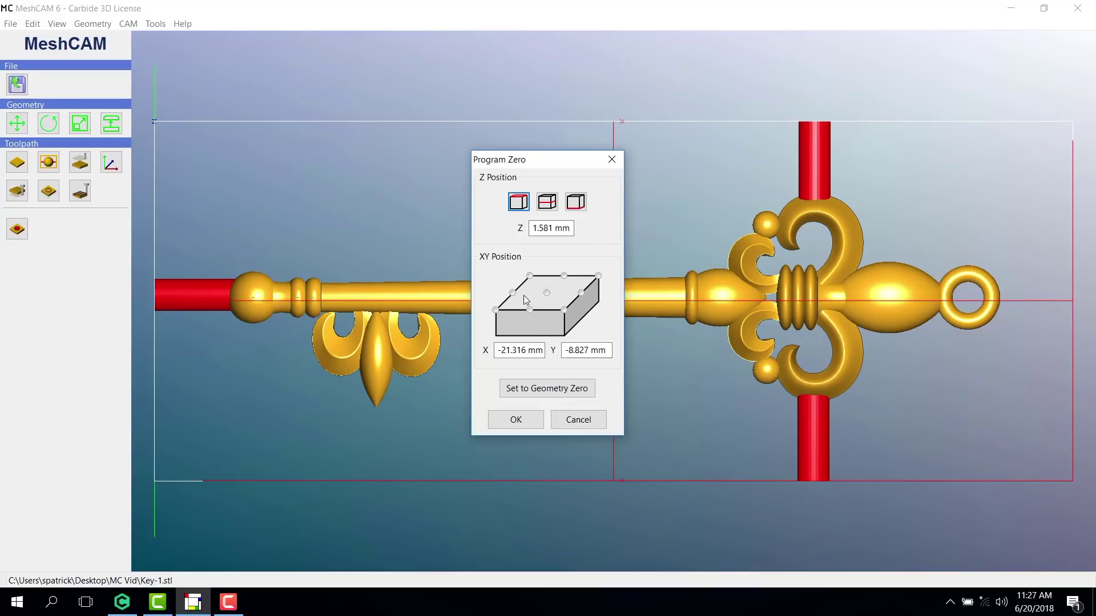
{"action": "left_click", "coordinate": [546, 294]}
{"action": "left_click", "coordinate": [543, 351]}
{"action": "type", "text": "0"}
{"action": "key", "text": "Tab"}
{"action": "type", "text": "0"}
{"action": "key", "text": "Return"}
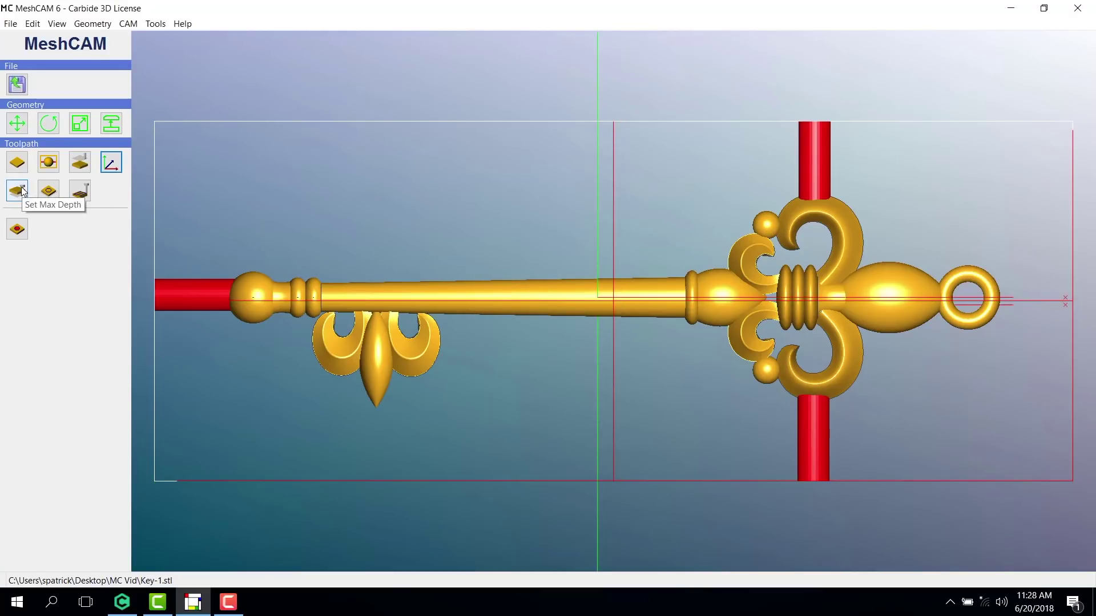
{"action": "left_click", "coordinate": [19, 194]}
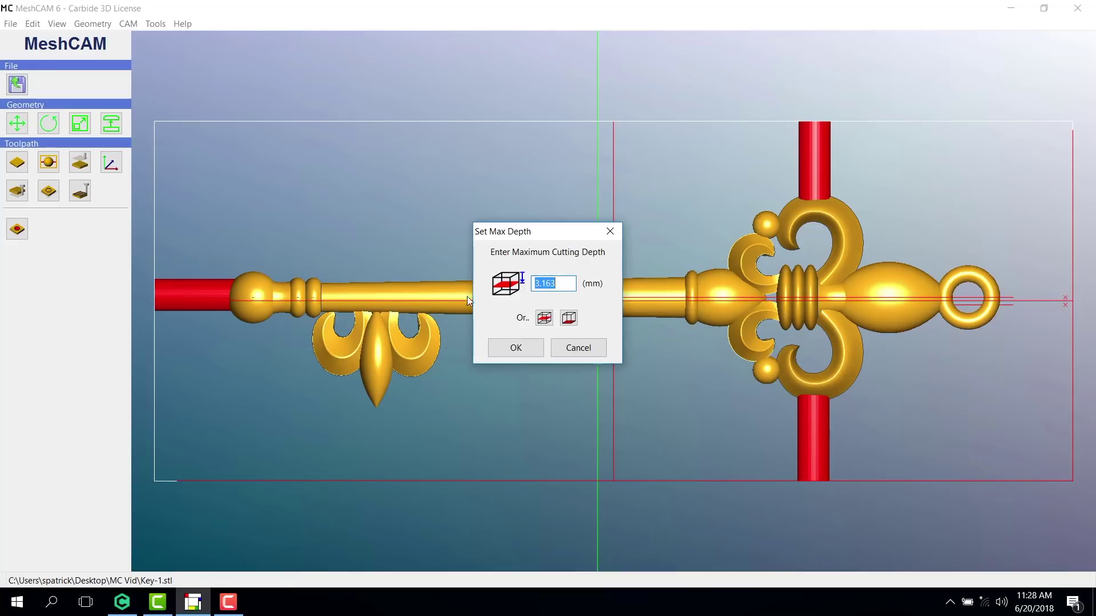
{"action": "left_click", "coordinate": [543, 318]}
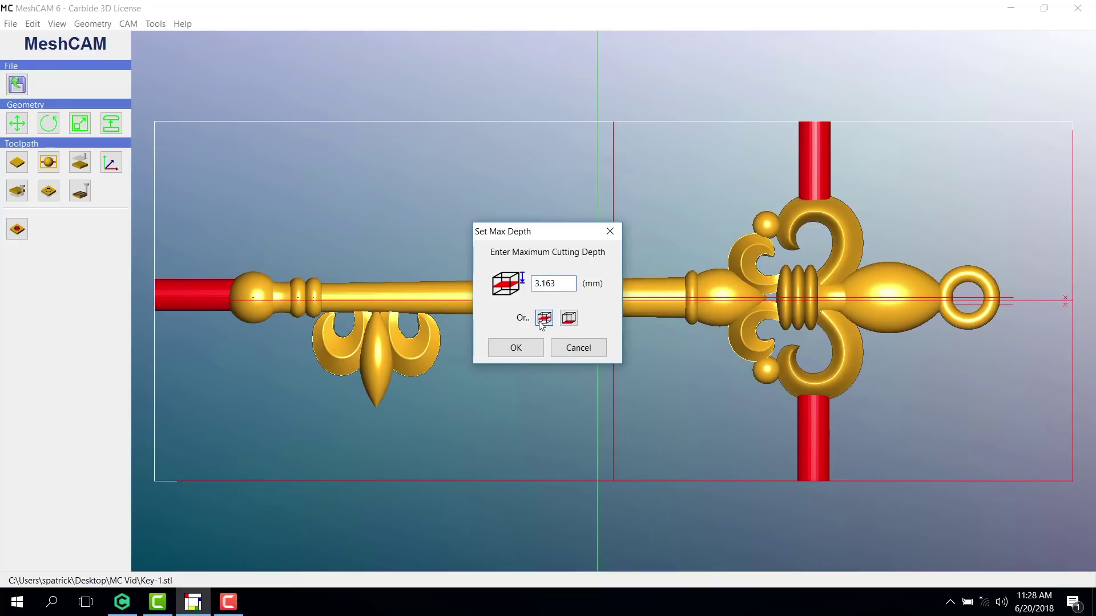
{"action": "left_click", "coordinate": [529, 350]}
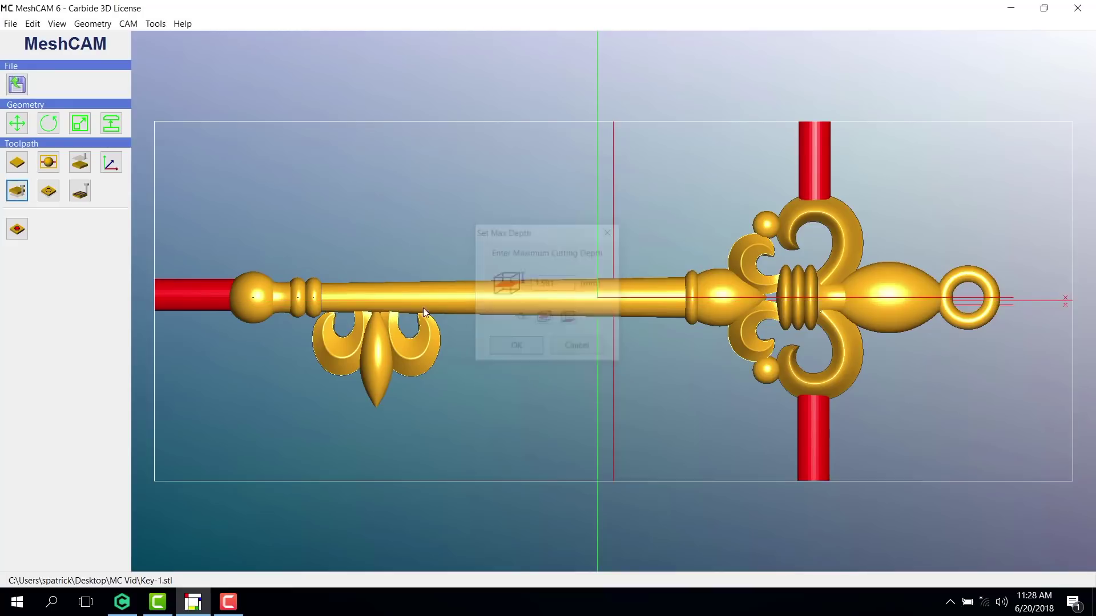
{"action": "left_click", "coordinate": [50, 193]}
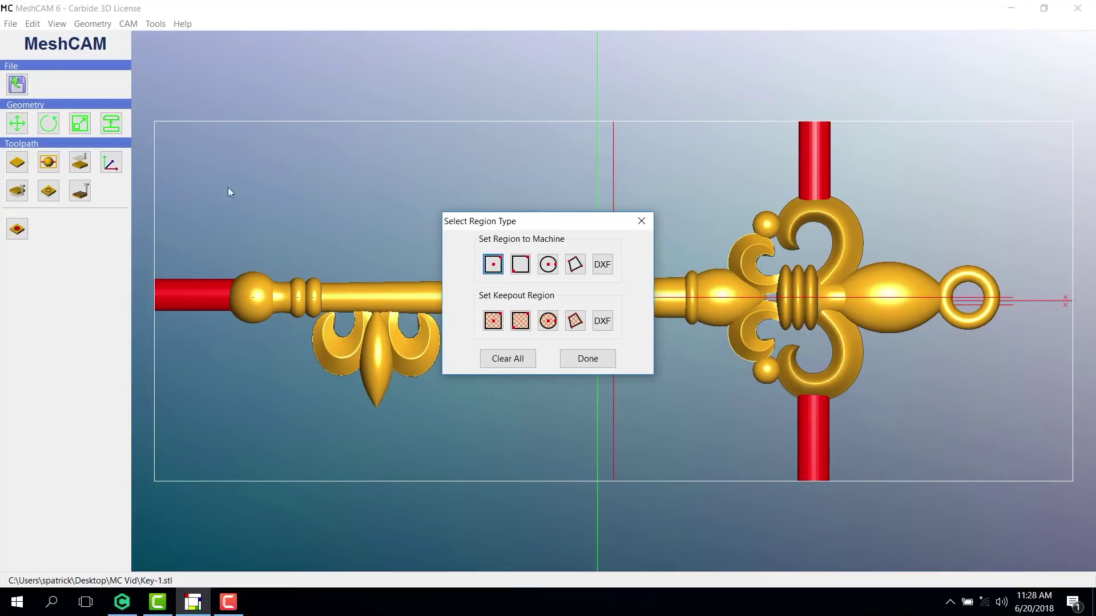
{"action": "left_click", "coordinate": [523, 267]}
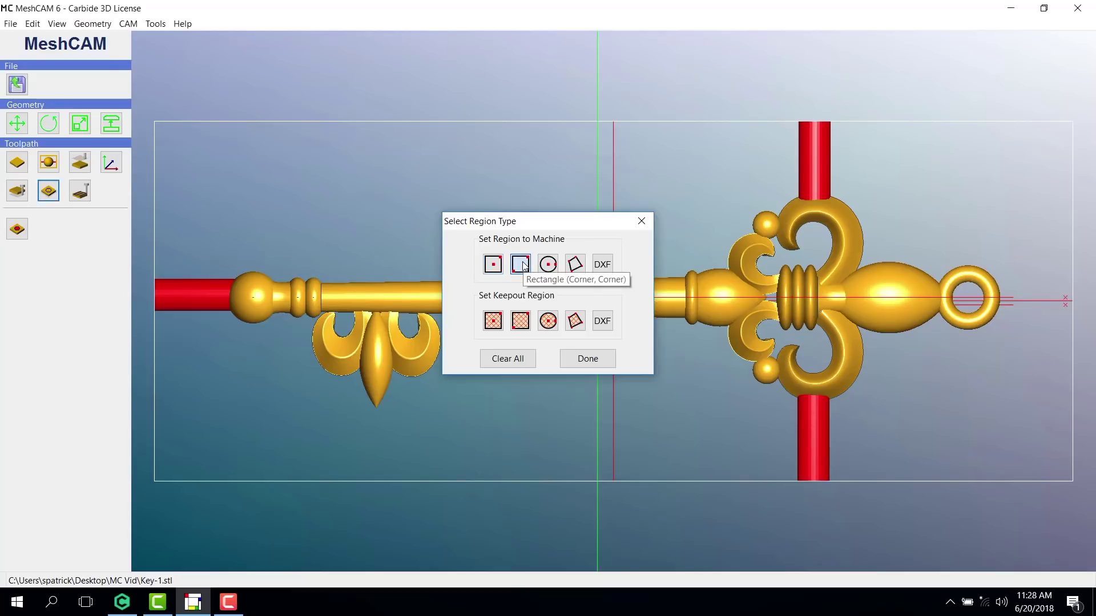
{"action": "left_click", "coordinate": [162, 125]}
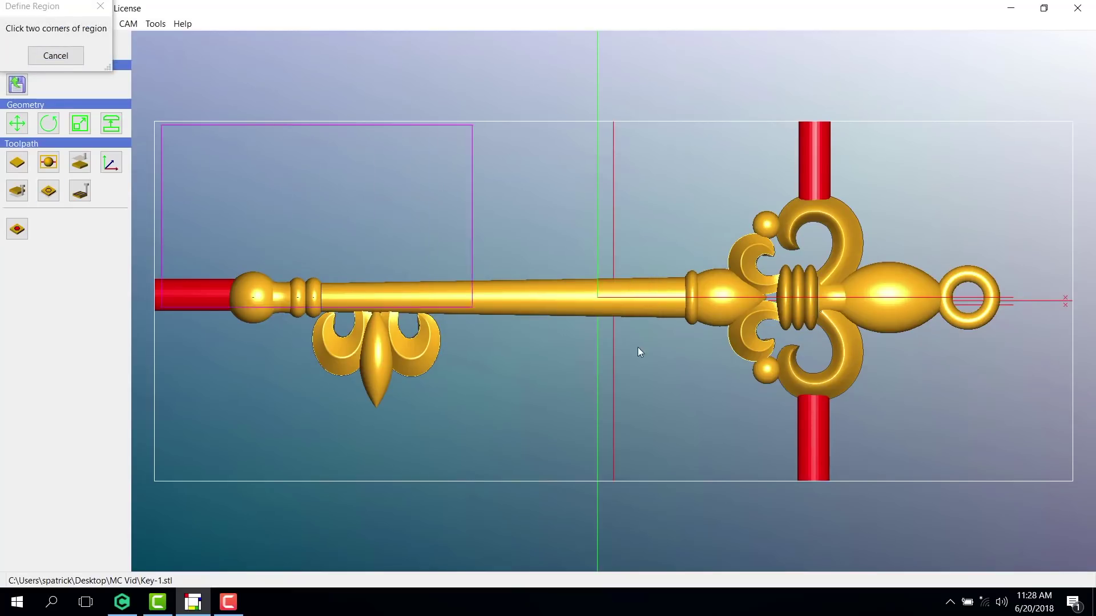
{"action": "left_click", "coordinate": [1070, 475]}
{"action": "left_click", "coordinate": [612, 361]}
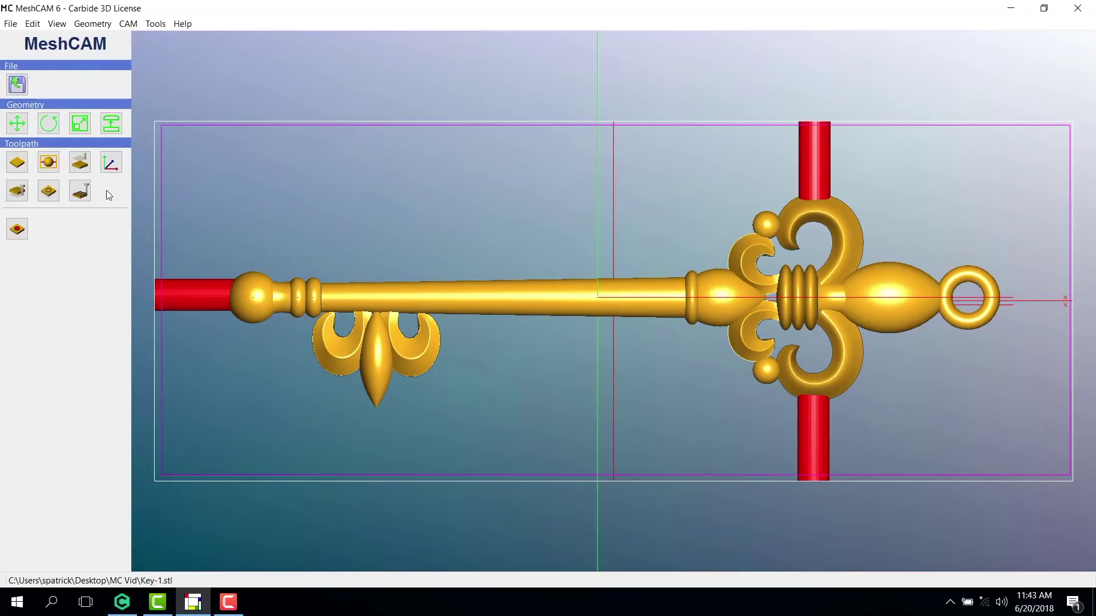
- Enable the roughing pass with the 0.125 in Ball Mill #1 and its default parameters
{"action": "left_click", "coordinate": [80, 191]}
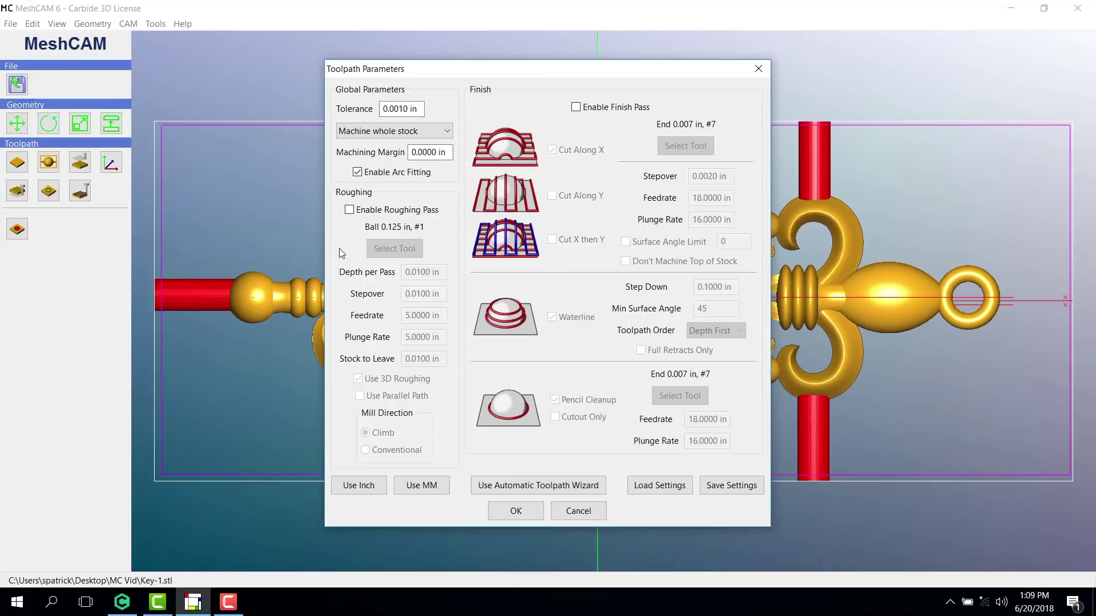
{"action": "left_click", "coordinate": [349, 210]}
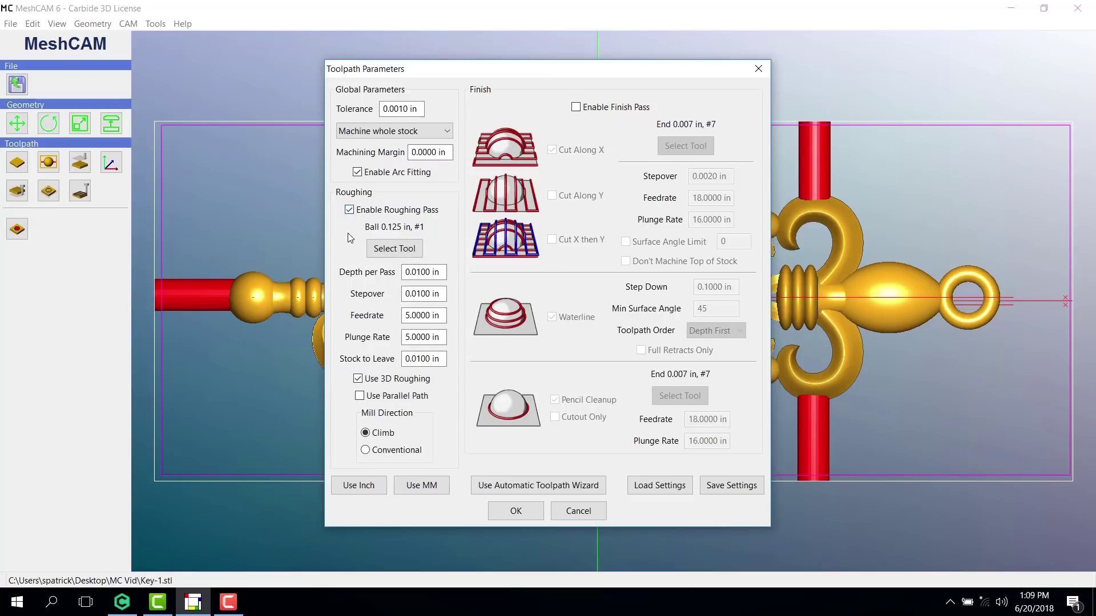
{"action": "left_click", "coordinate": [400, 249]}
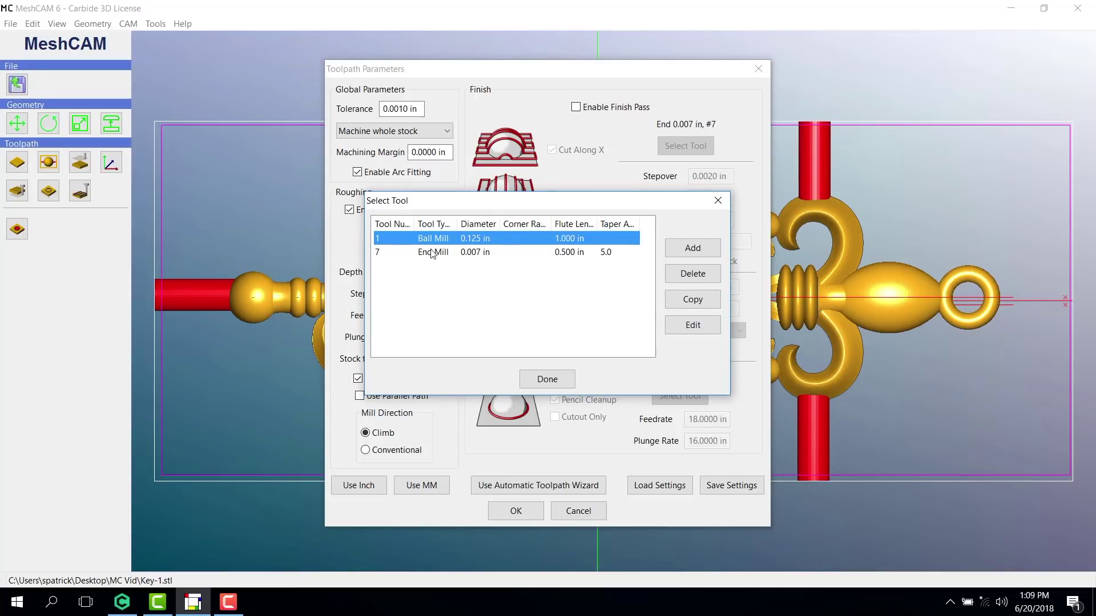
{"action": "left_click", "coordinate": [547, 378]}
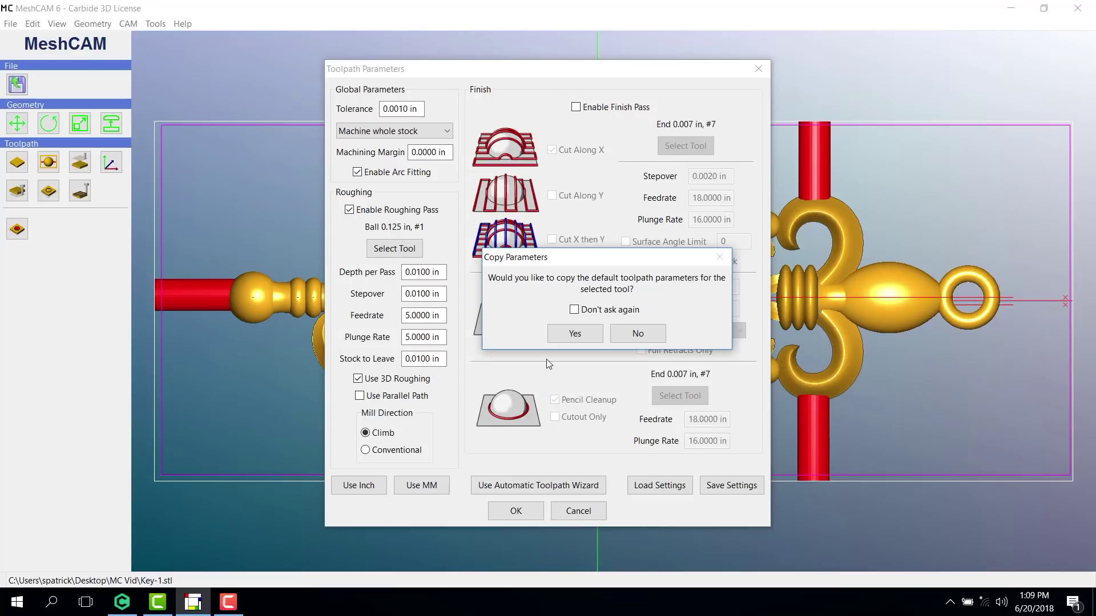
{"action": "left_click", "coordinate": [574, 337]}
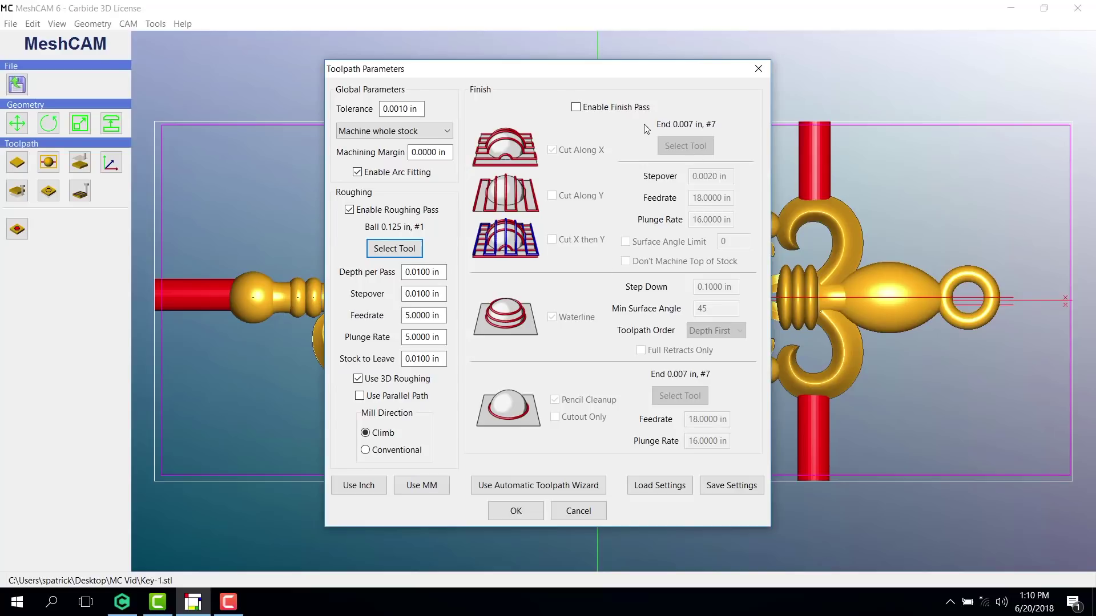
{"action": "left_click", "coordinate": [576, 108]}
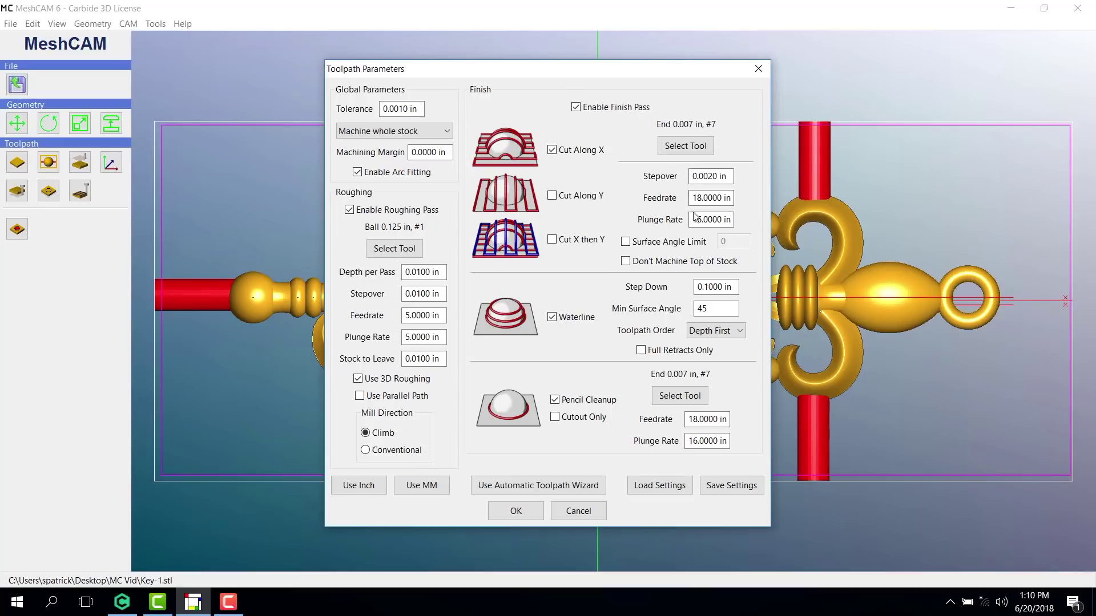
- Use the 0.007 in End Mill #7 with default parameters for finishing and calculate the toolpaths
{"action": "left_click", "coordinate": [678, 147]}
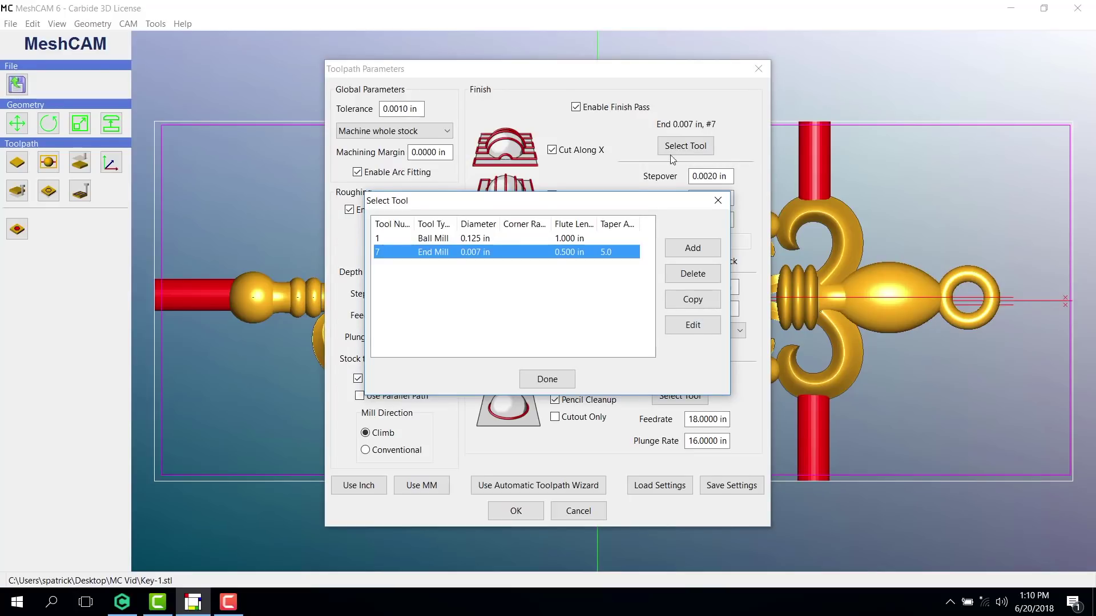
{"action": "left_click", "coordinate": [542, 378]}
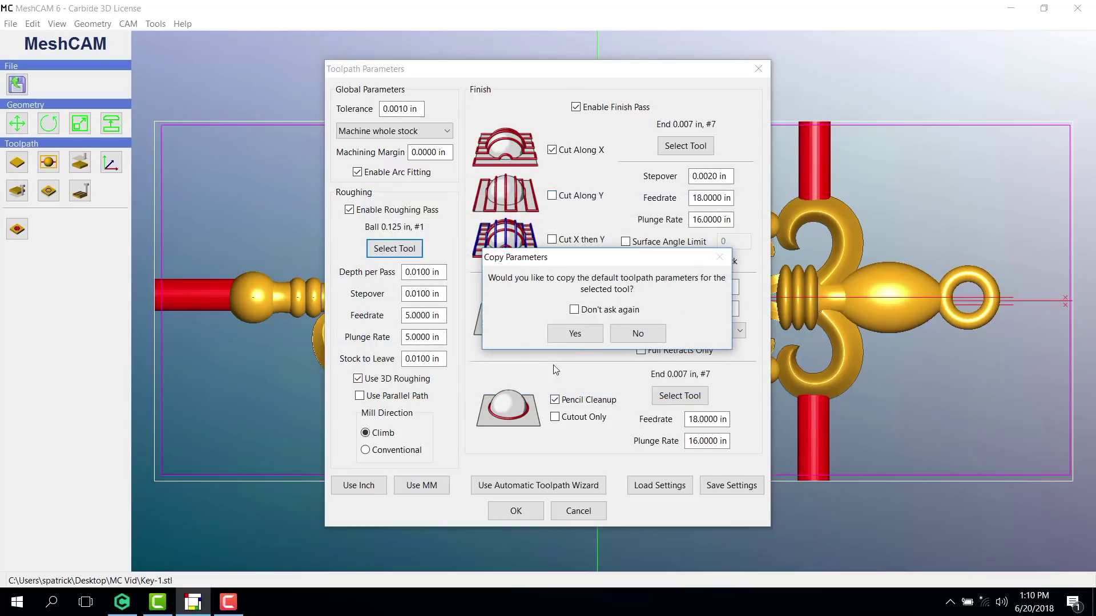
{"action": "left_click", "coordinate": [585, 339]}
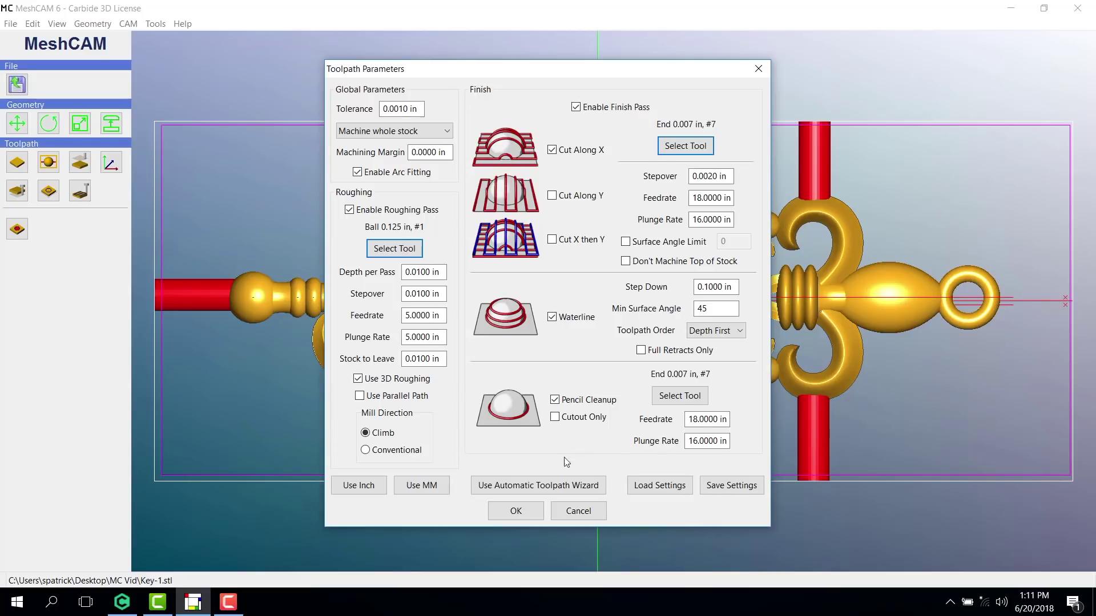
{"action": "left_click", "coordinate": [515, 512]}
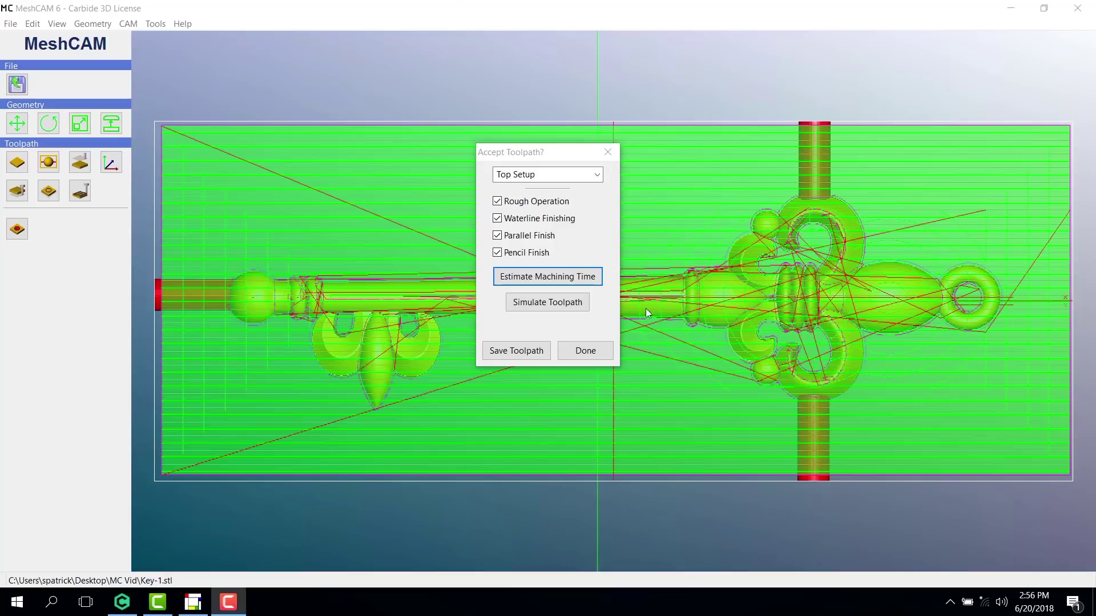
- Hide the pencil, parallel and waterline passes to inspect the roughing toolpath alone in 3D
{"action": "left_click", "coordinate": [497, 252]}
{"action": "left_click", "coordinate": [497, 236]}
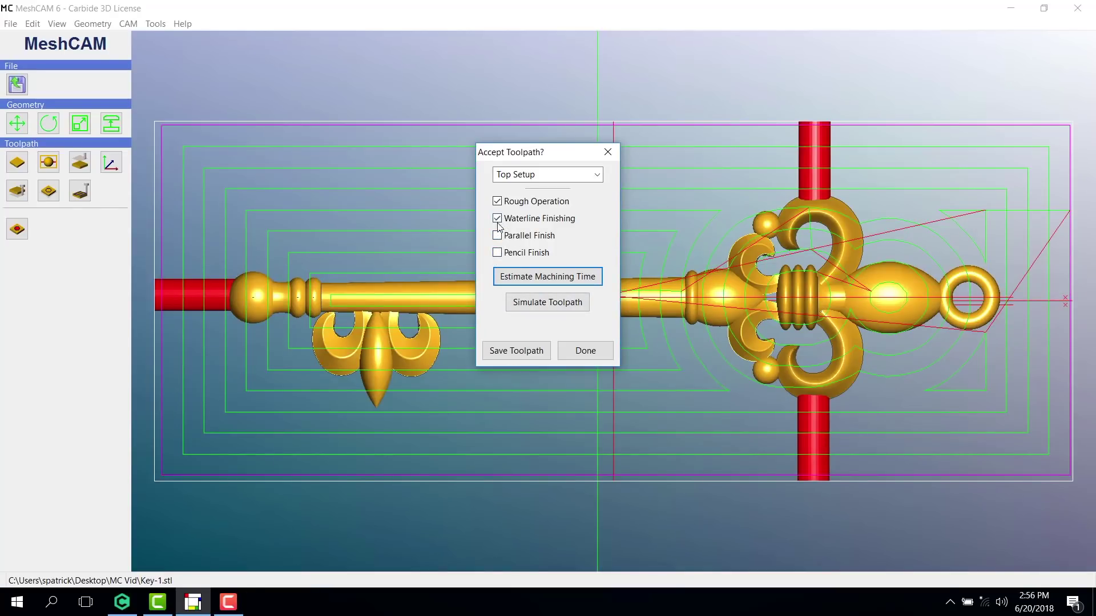
{"action": "left_click", "coordinate": [497, 219]}
{"action": "left_click_drag", "start_coordinate": [633, 224], "coordinate": [184, 236]}
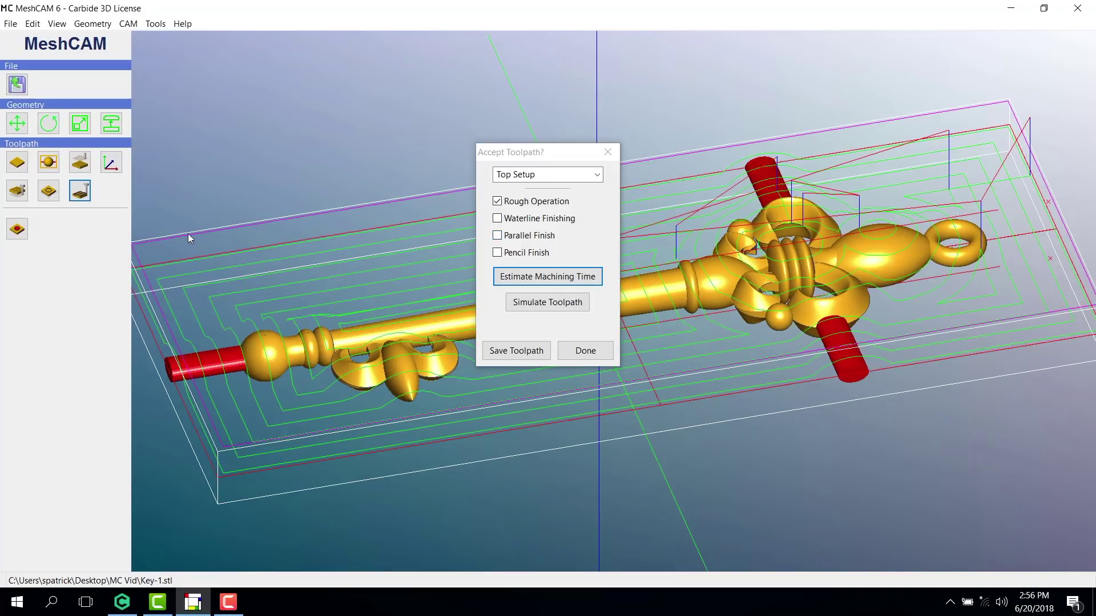
{"action": "left_click", "coordinate": [557, 285]}
- Inspect the waterline finishing path alone, then the parallel finish path alone
{"action": "left_click", "coordinate": [497, 202]}
{"action": "left_click", "coordinate": [497, 218]}
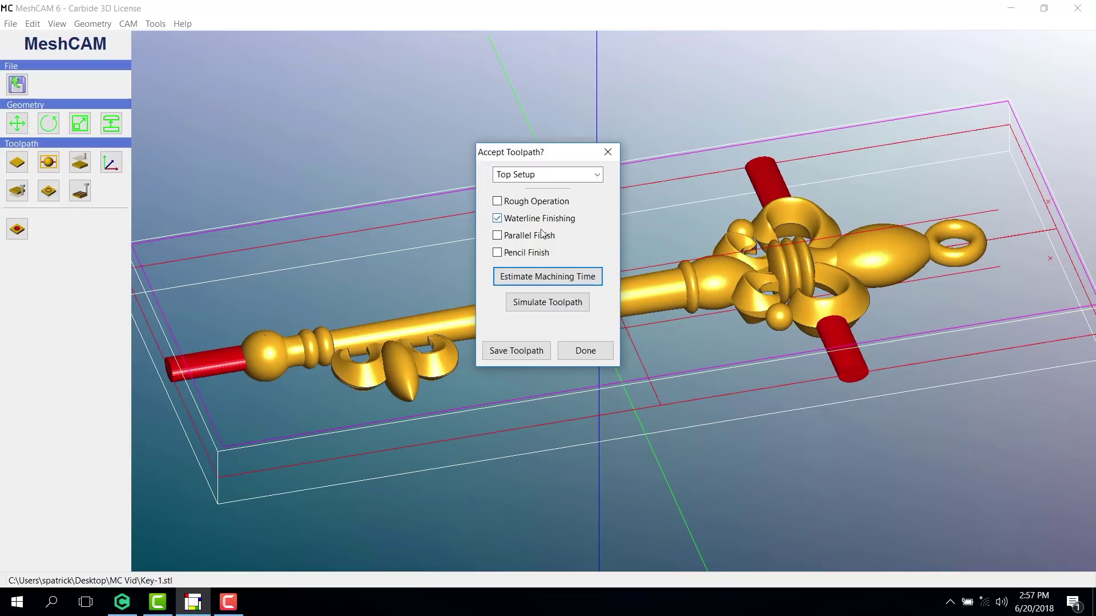
{"action": "left_click", "coordinate": [498, 220]}
{"action": "left_click", "coordinate": [497, 236]}
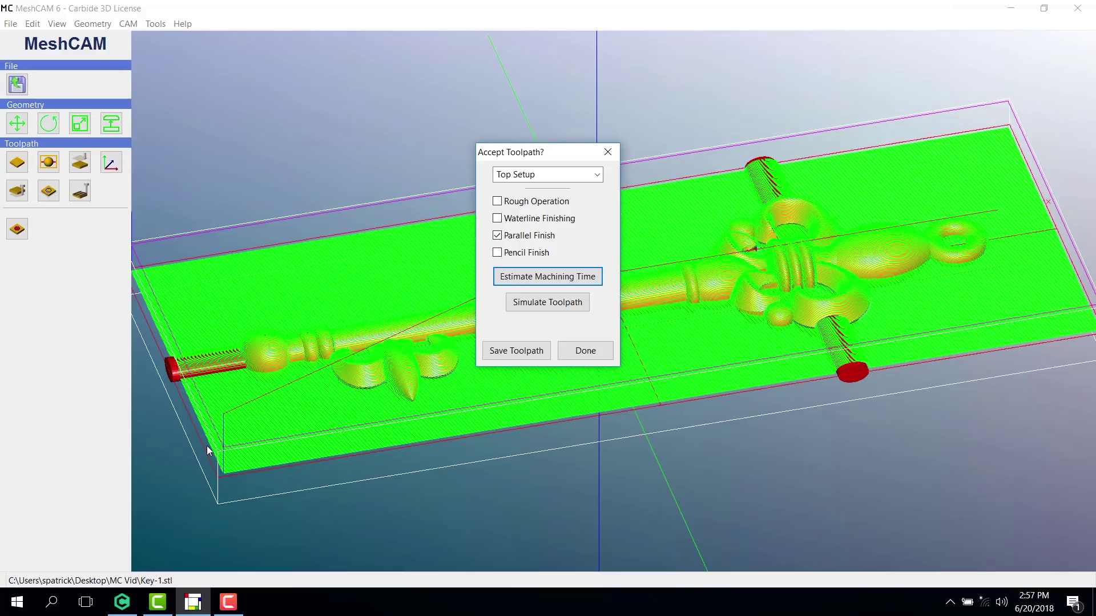
{"action": "scroll", "coordinate": [211, 457], "scroll_direction": "down", "scroll_amount": 3}
{"action": "scroll", "coordinate": [212, 459], "scroll_direction": "up", "scroll_amount": 4}
{"action": "scroll", "coordinate": [213, 460], "scroll_direction": "up", "scroll_amount": 6}
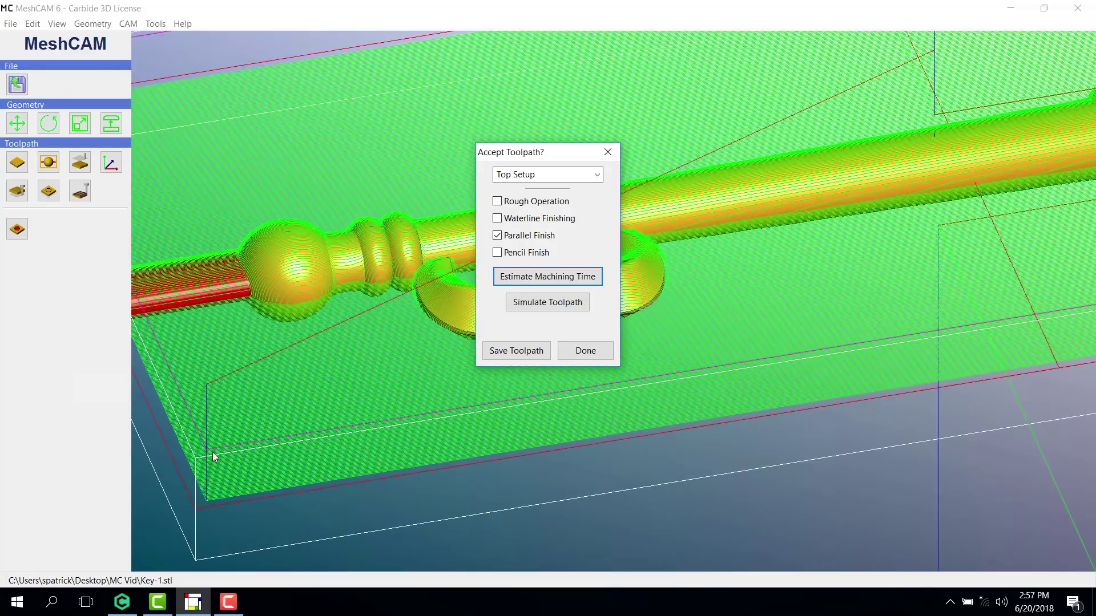
{"action": "scroll", "coordinate": [191, 462], "scroll_direction": "down", "scroll_amount": 8}
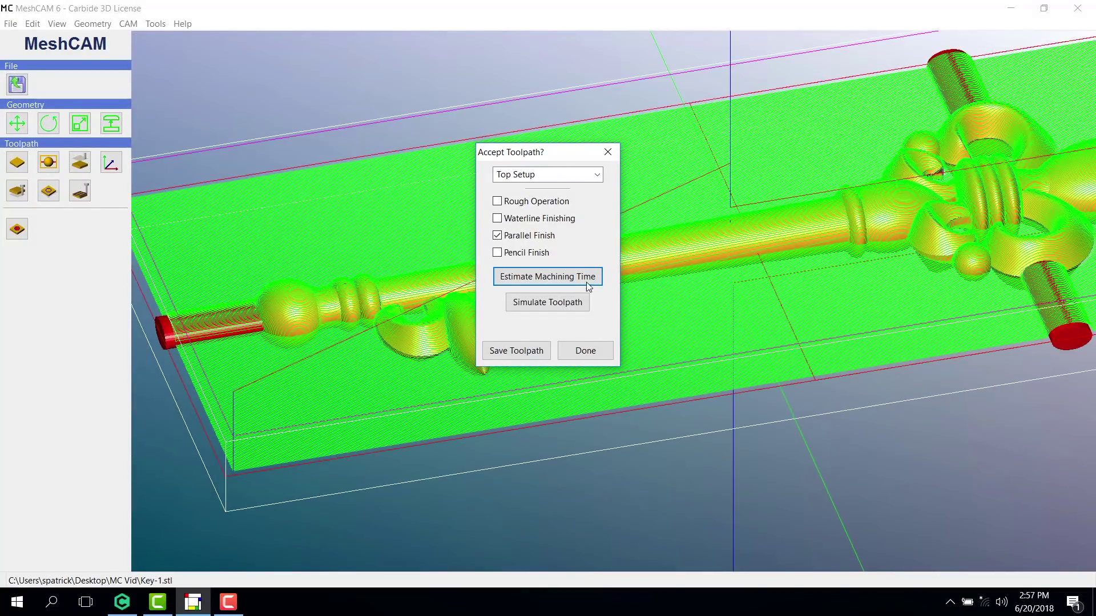
- Show the pencil finish path alone, then bring back all four operations
{"action": "left_click", "coordinate": [497, 235]}
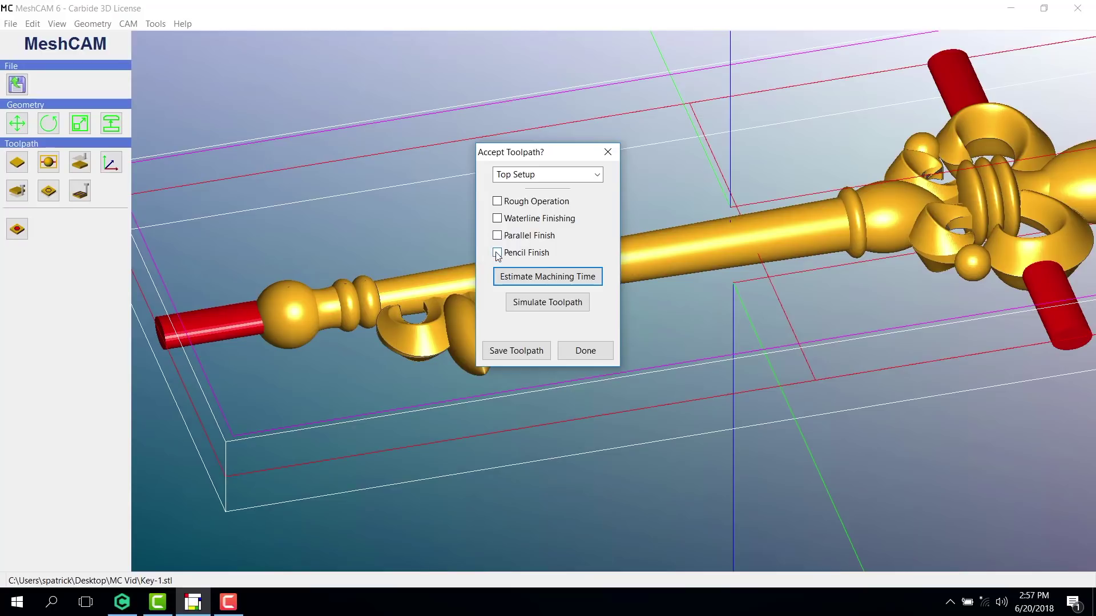
{"action": "left_click", "coordinate": [497, 253]}
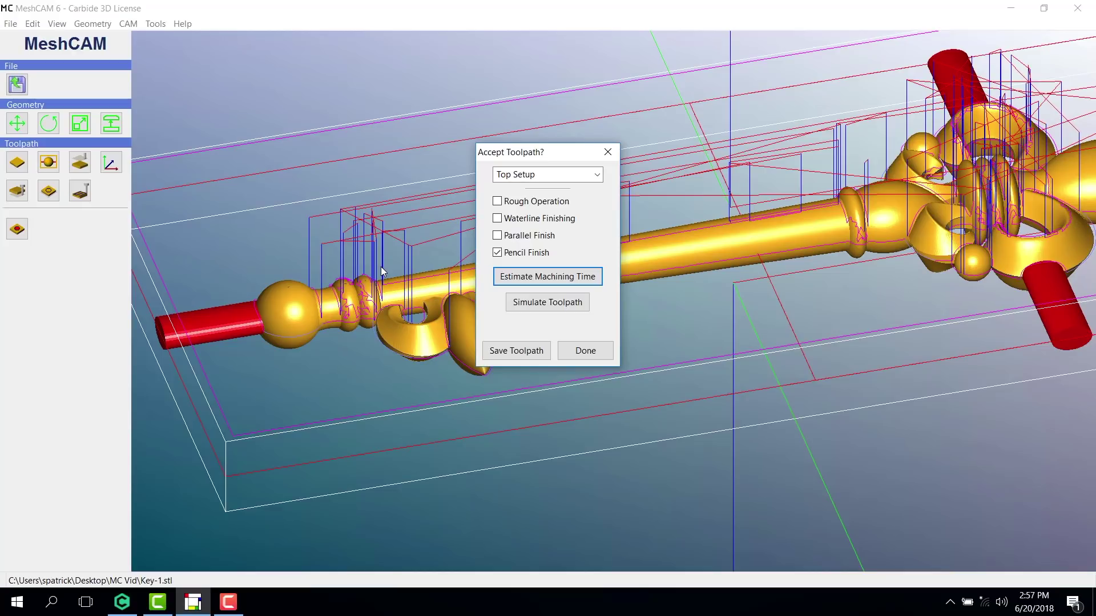
{"action": "left_click", "coordinate": [497, 236]}
{"action": "left_click", "coordinate": [497, 218]}
{"action": "left_click", "coordinate": [497, 202]}
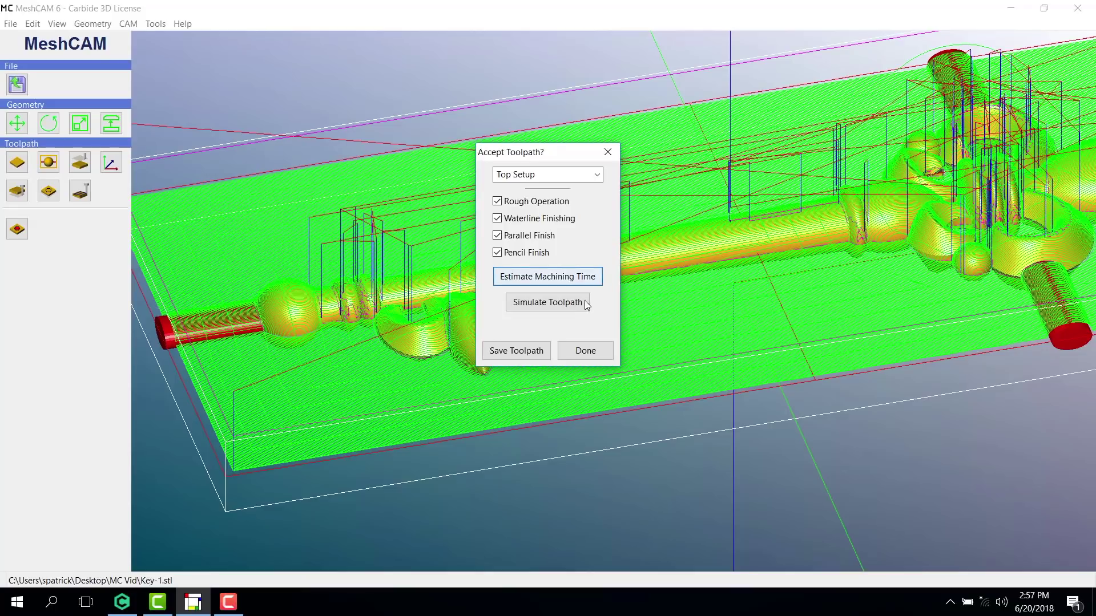
- Estimate the machining time (36.6 minutes) and dismiss the result
{"action": "left_click", "coordinate": [546, 279]}
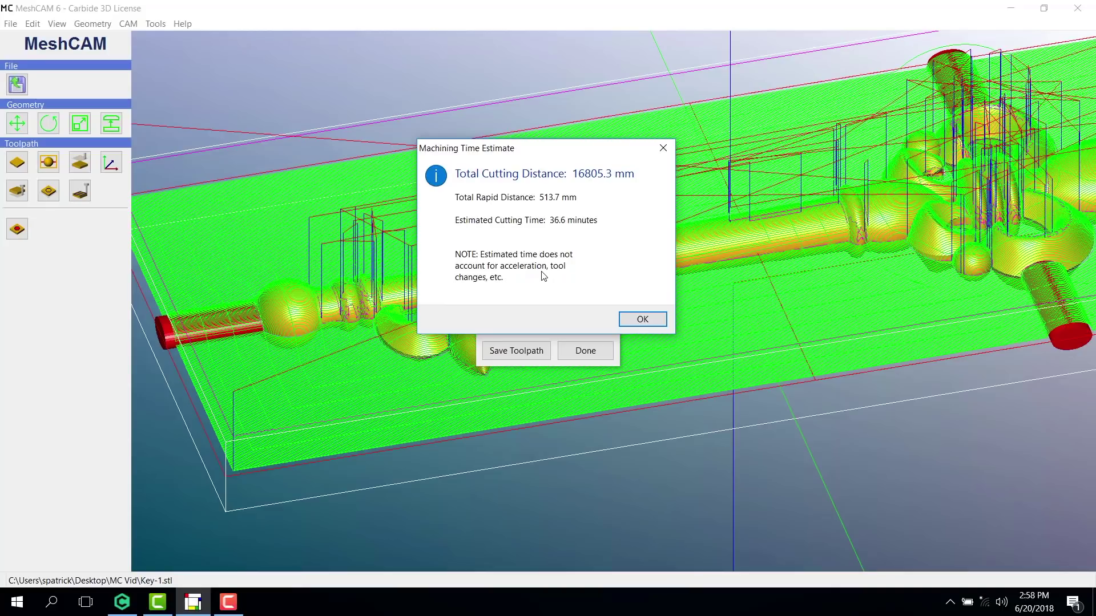
{"action": "key", "text": "Return"}
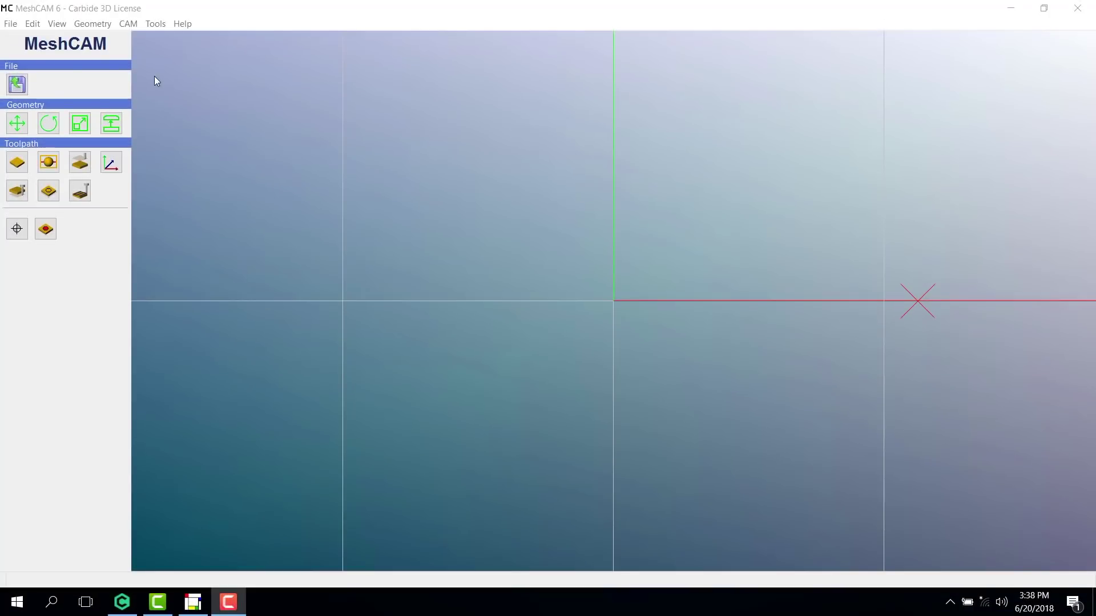
- Load the ROSE-BW-sm.jpg image and set the relief depth to 1.5 mm in millimetres
{"action": "left_click", "coordinate": [21, 84]}
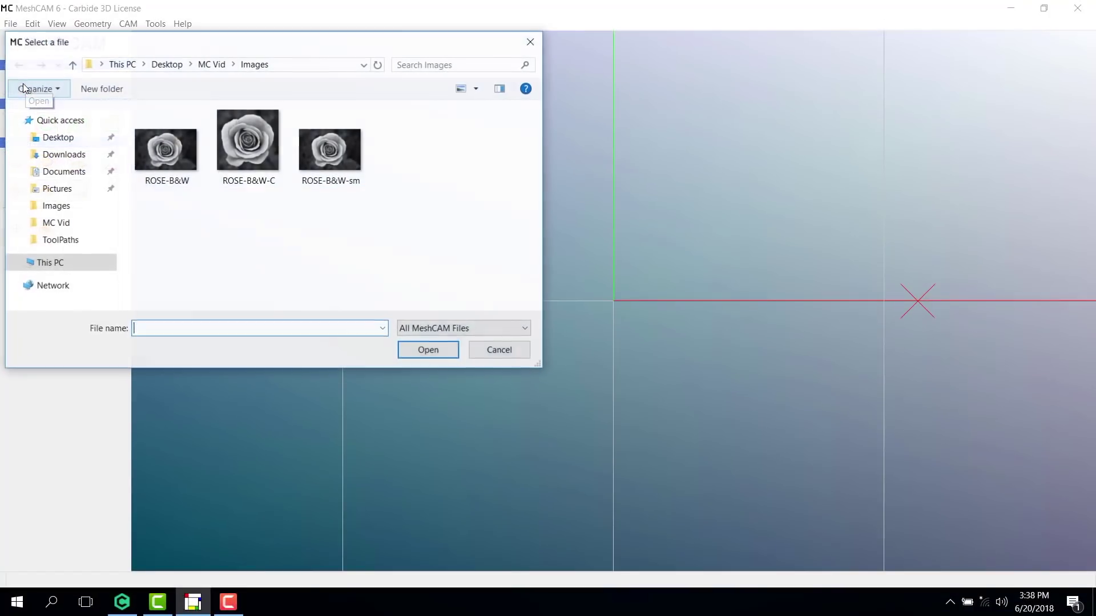
{"action": "double_click", "coordinate": [313, 164]}
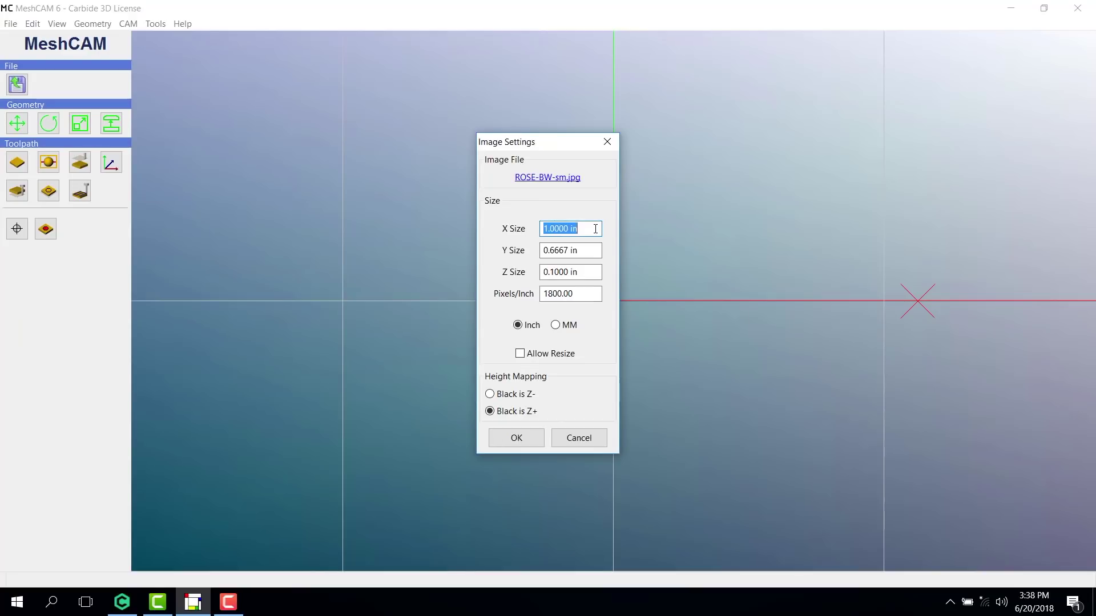
{"action": "left_click", "coordinate": [595, 228]}
{"action": "double_click", "coordinate": [593, 273]}
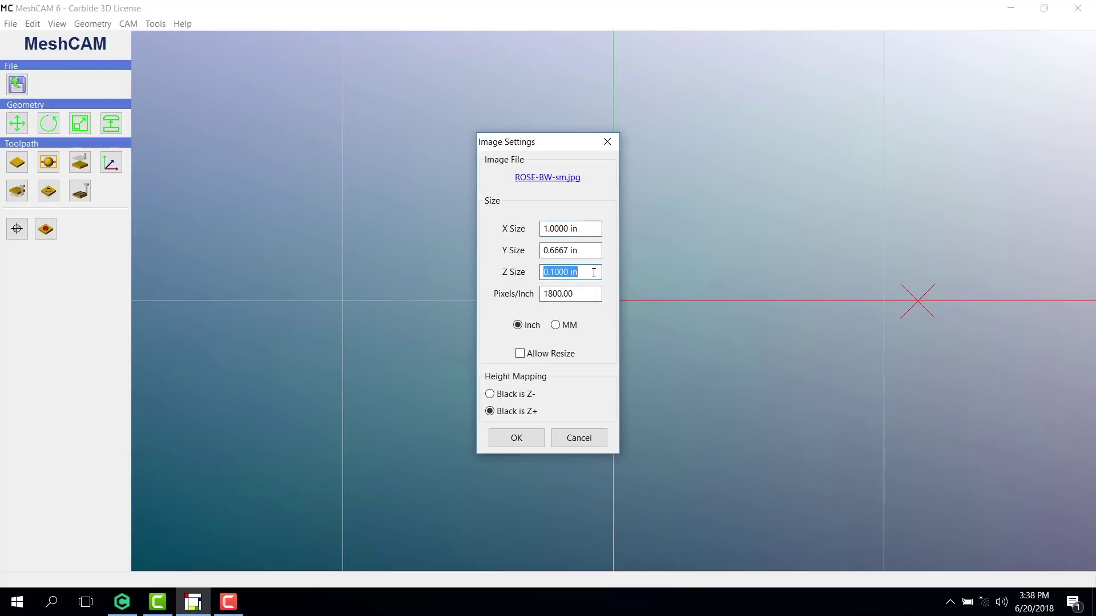
{"action": "left_click", "coordinate": [555, 326]}
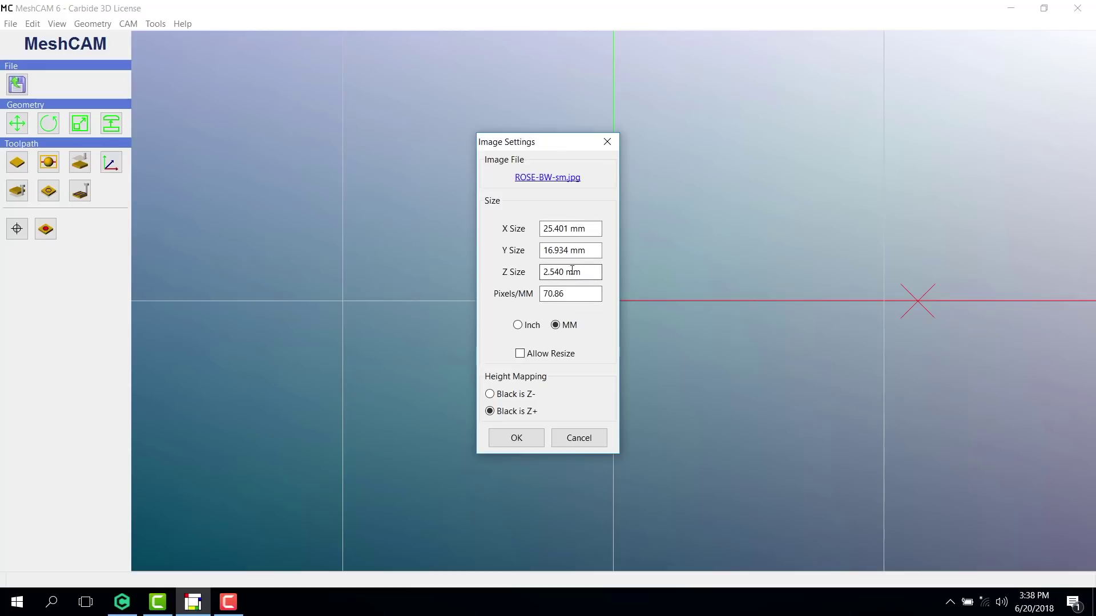
{"action": "left_click_drag", "start_coordinate": [593, 272], "coordinate": [545, 272]}
{"action": "type", "text": "1.5"}
{"action": "key", "text": "Tab"}
{"action": "left_click", "coordinate": [571, 293]}
- Choose Black is Z- for the 25.401 × 16.934 mm relief and accept the memory warning
{"action": "left_click", "coordinate": [597, 250]}
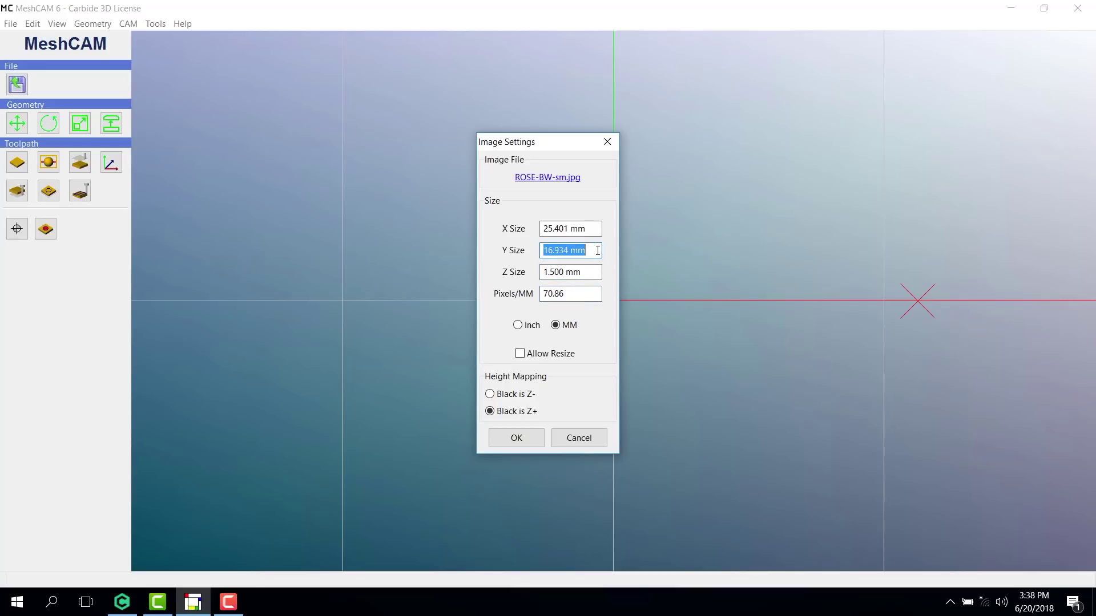
{"action": "left_click", "coordinate": [594, 226]}
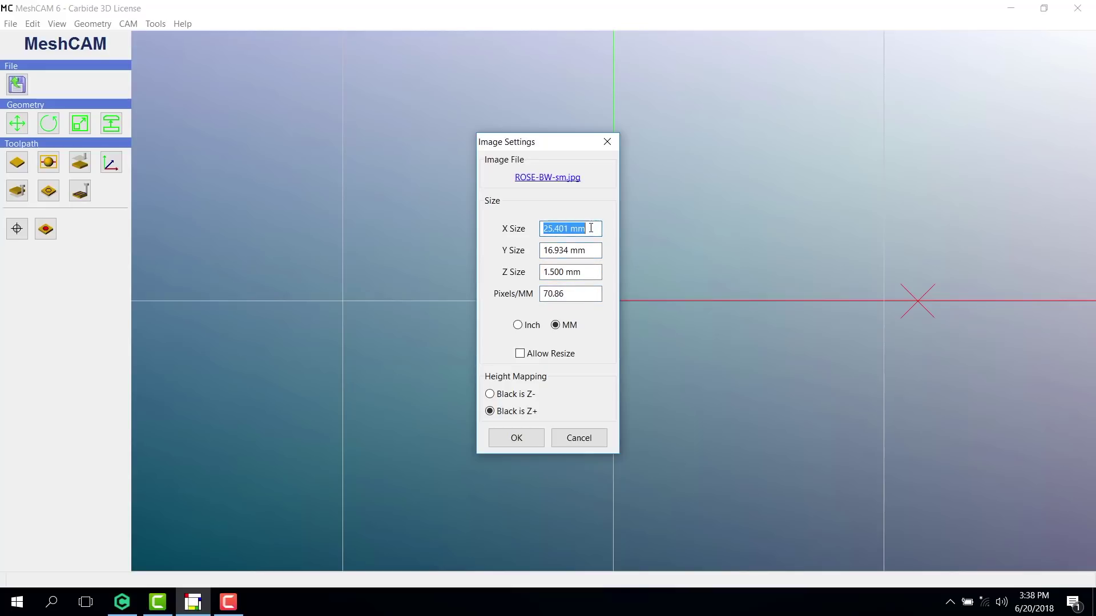
{"action": "left_click", "coordinate": [490, 394]}
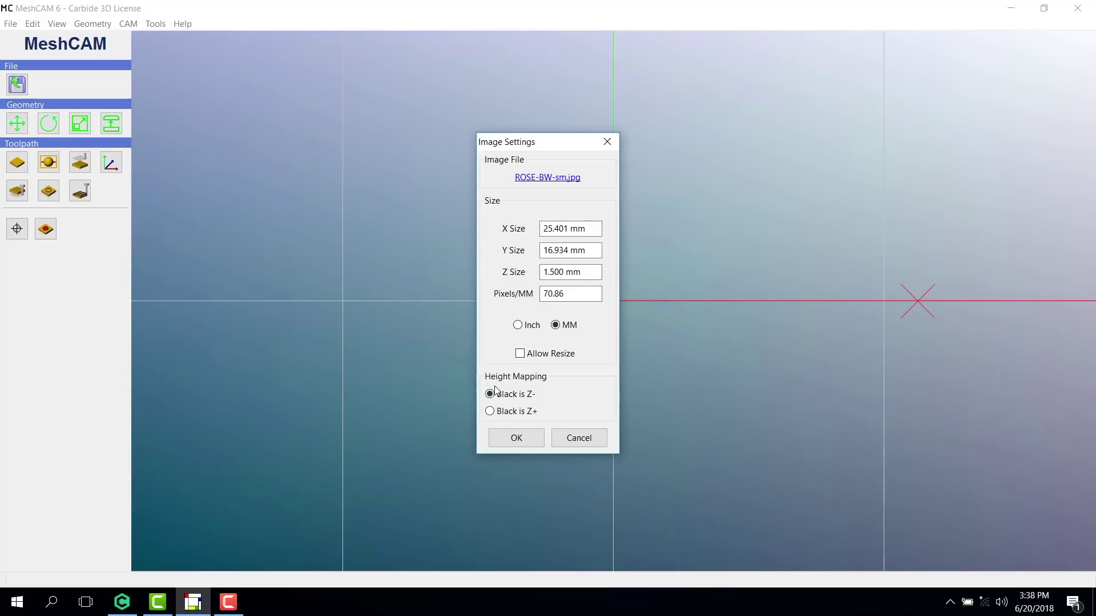
{"action": "left_click", "coordinate": [520, 442]}
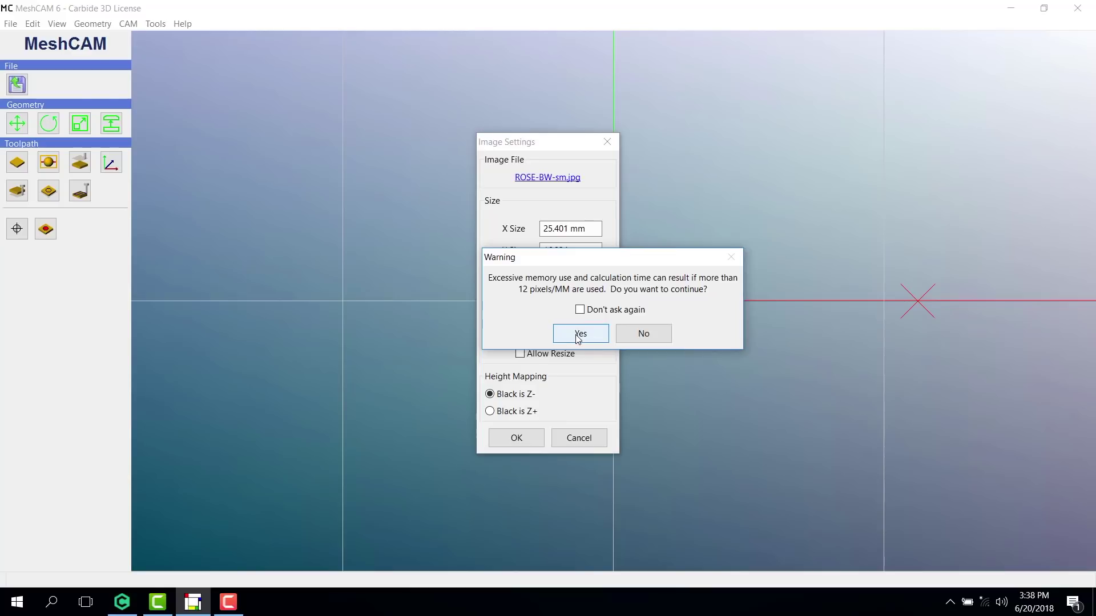
{"action": "left_click", "coordinate": [580, 333]}
{"action": "left_click", "coordinate": [18, 160]}
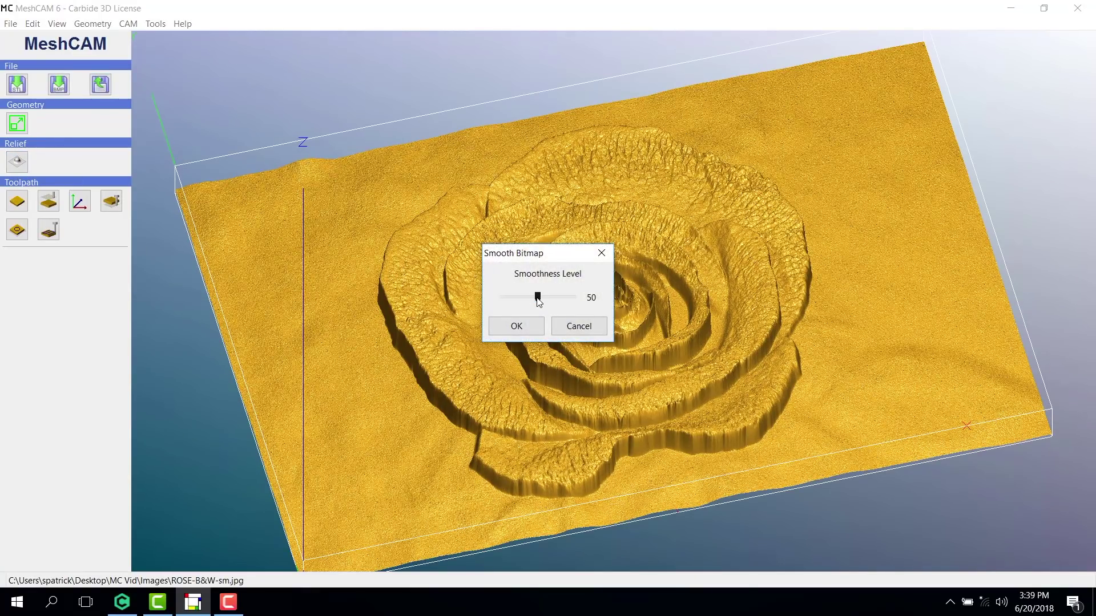
- Smooth the rose relief at level 16 and keep the 2.000 mm retract height
{"action": "left_click_drag", "start_coordinate": [516, 298], "coordinate": [509, 297]}
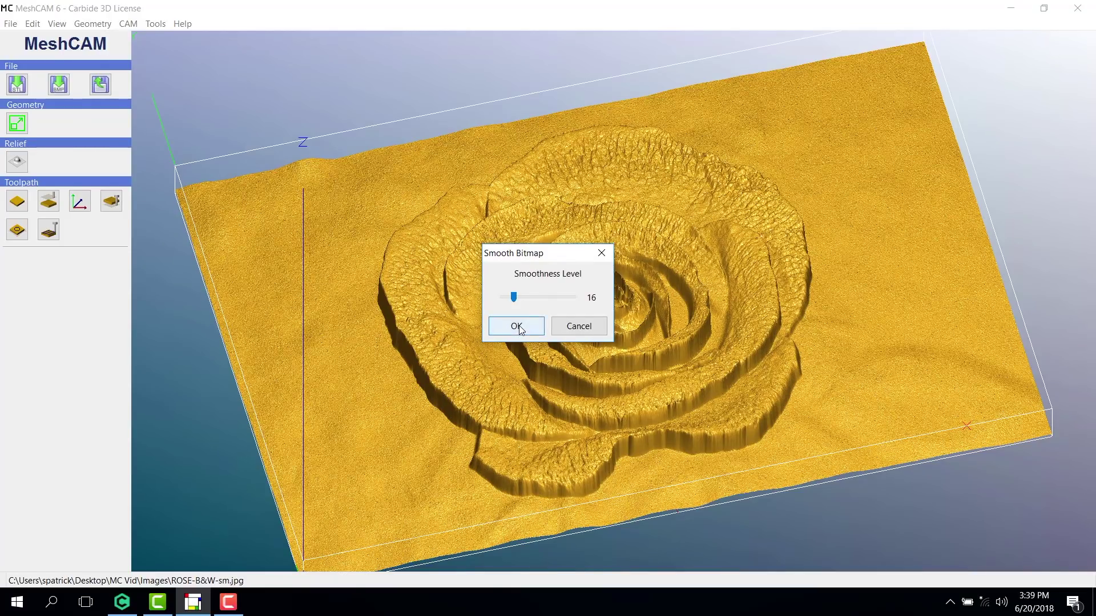
{"action": "left_click", "coordinate": [519, 325]}
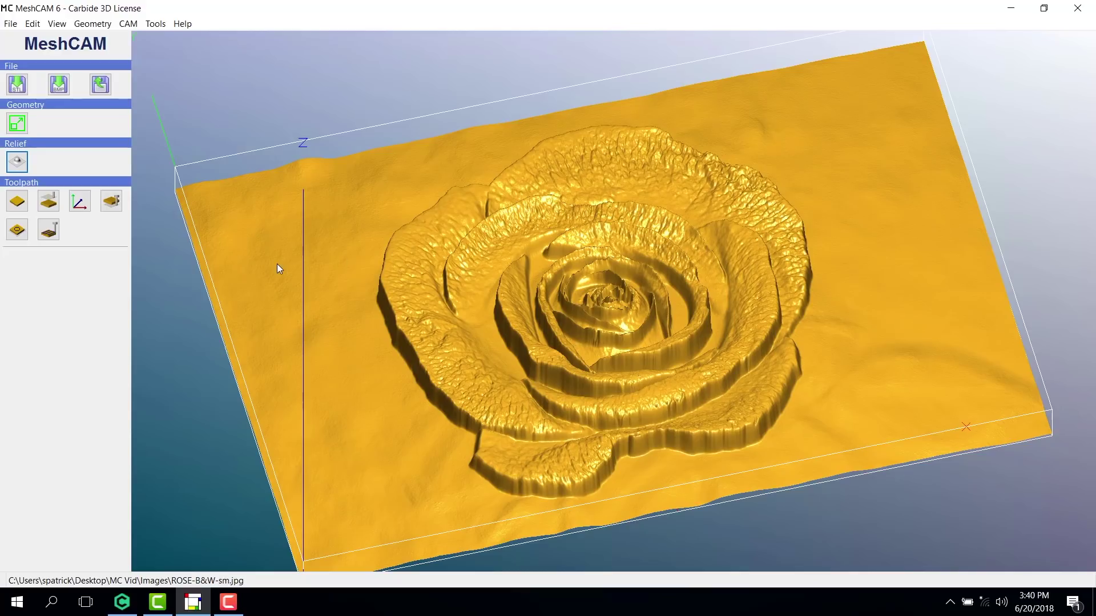
{"action": "left_click", "coordinate": [48, 202]}
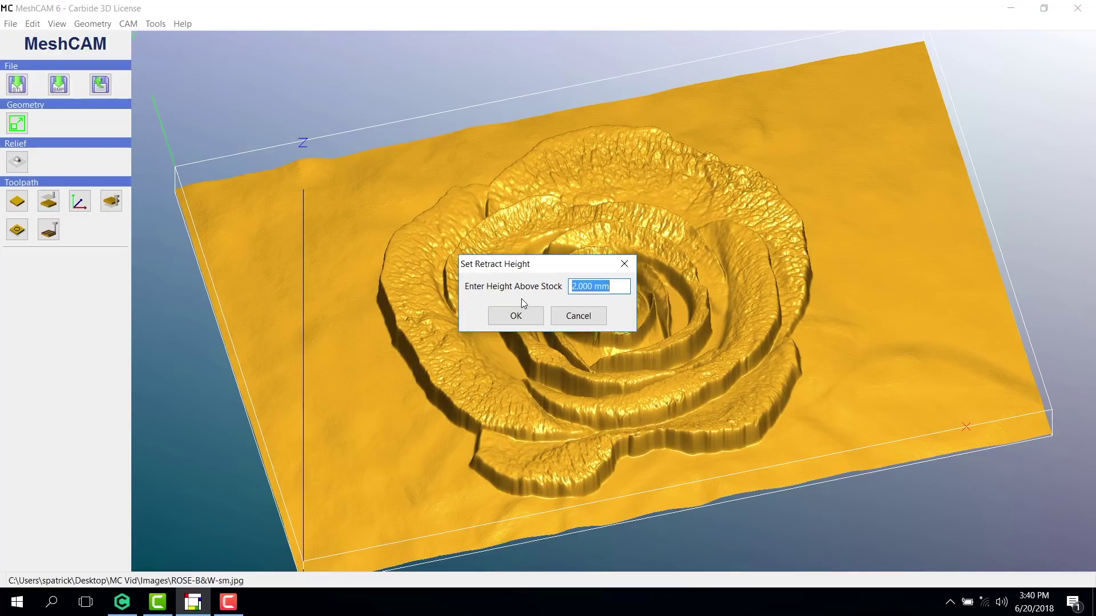
{"action": "left_click", "coordinate": [519, 318]}
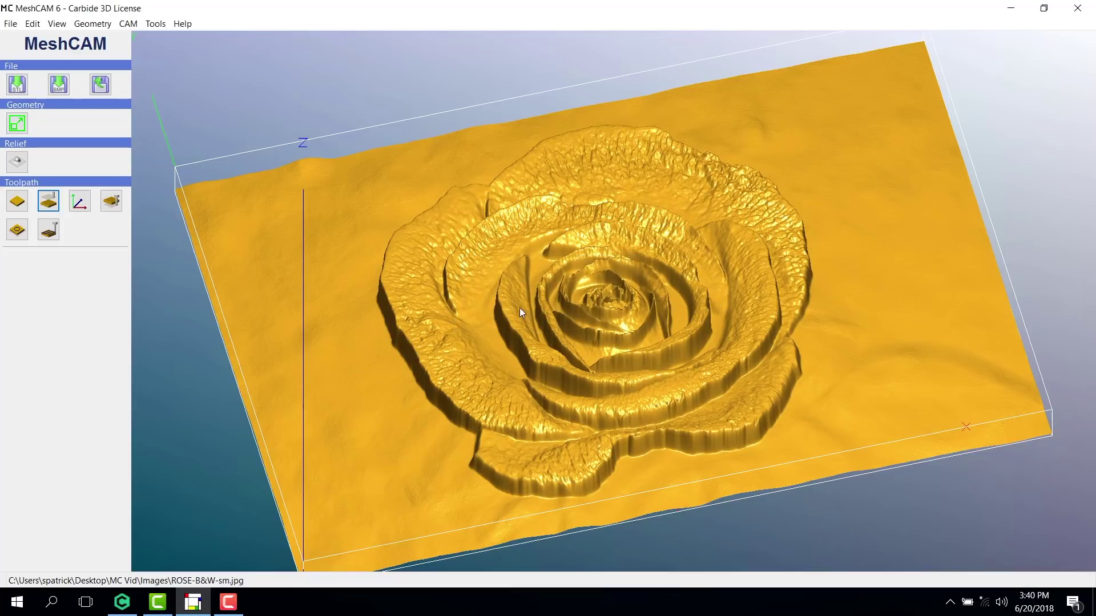
{"action": "left_click", "coordinate": [86, 203]}
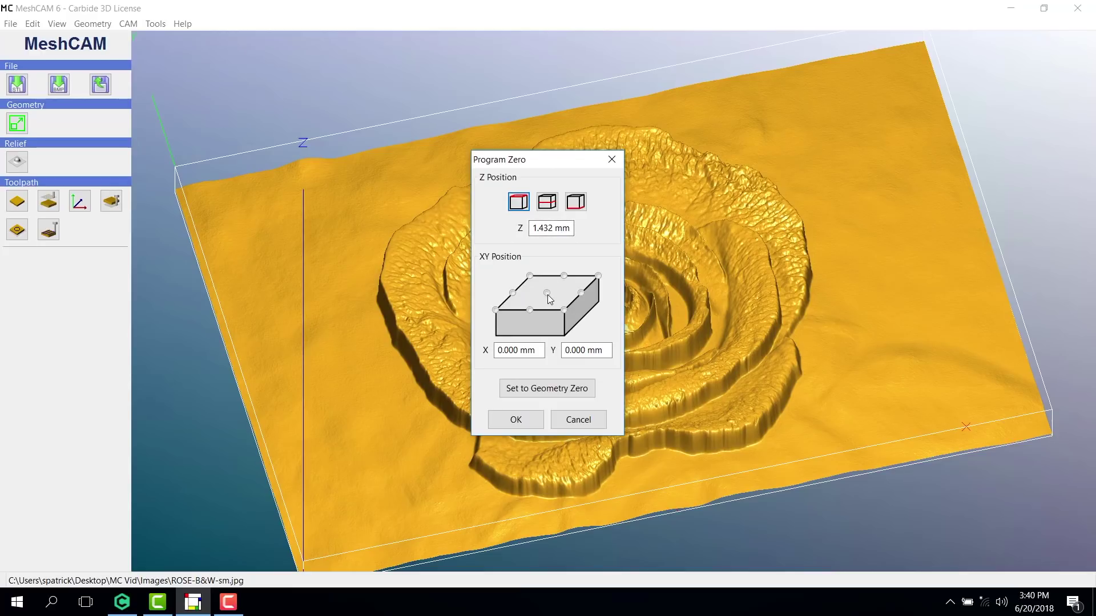
- Put the program zero at the stock top's centre and keep the maximum depth at 1.418 mm
{"action": "left_click", "coordinate": [547, 293]}
{"action": "left_click", "coordinate": [532, 420]}
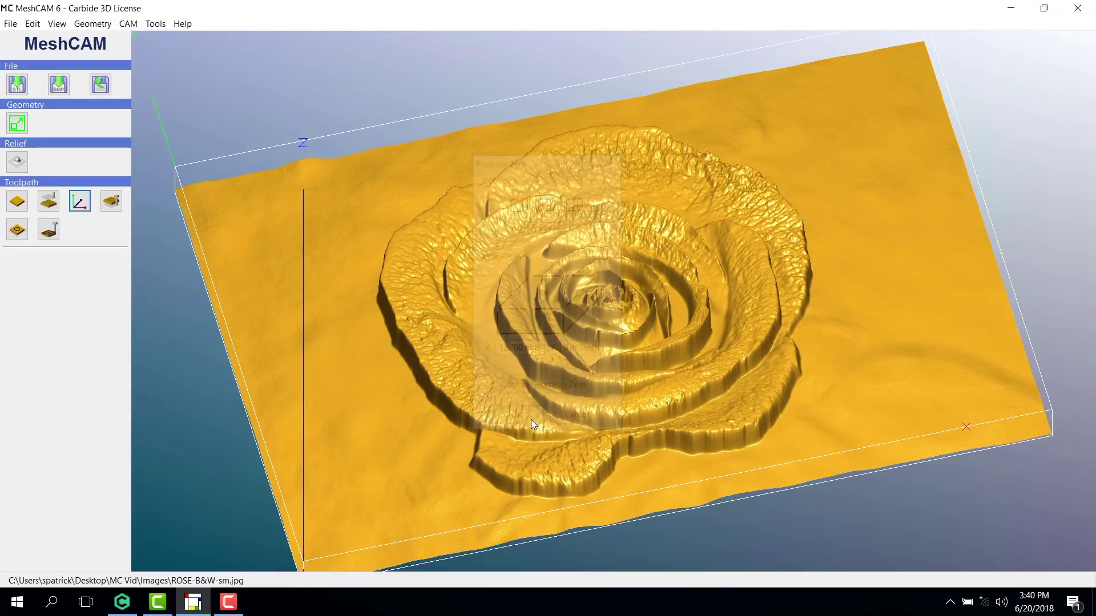
{"action": "left_click", "coordinate": [118, 201]}
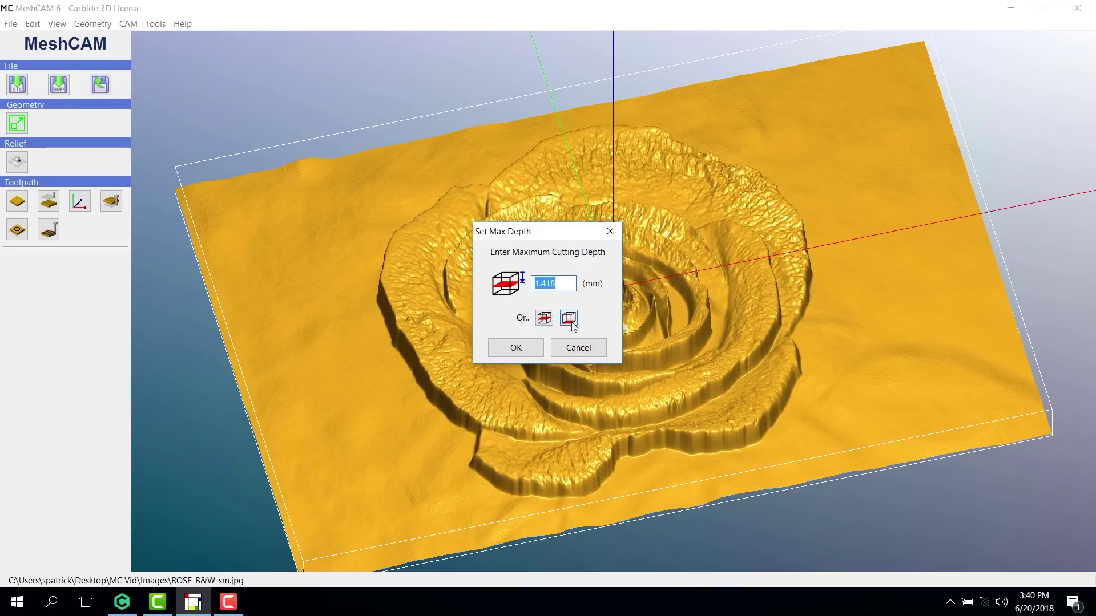
{"action": "left_click", "coordinate": [570, 321]}
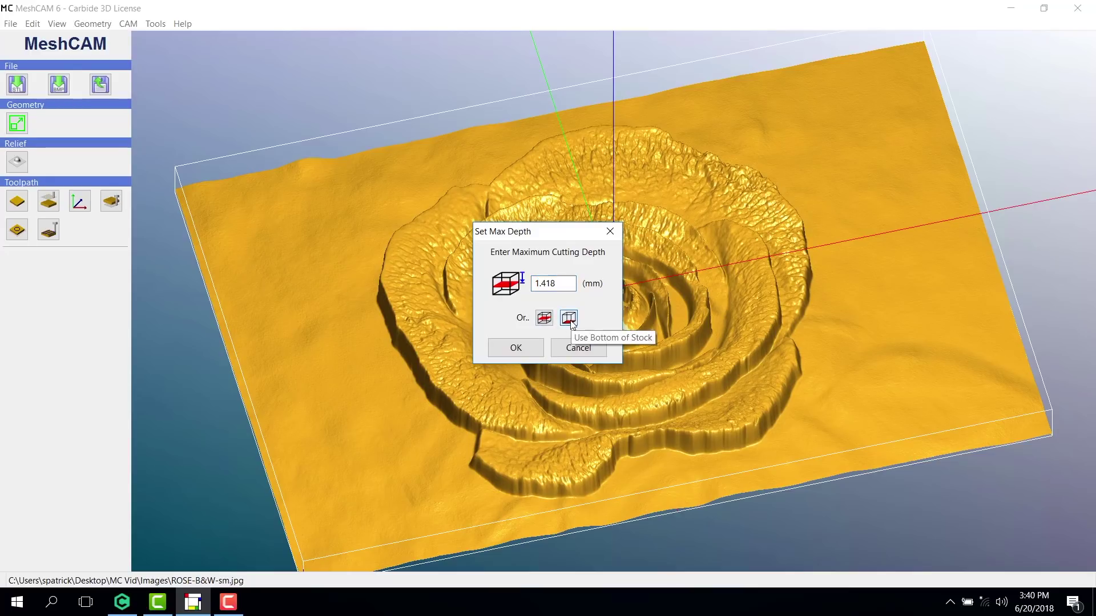
{"action": "left_click", "coordinate": [496, 347]}
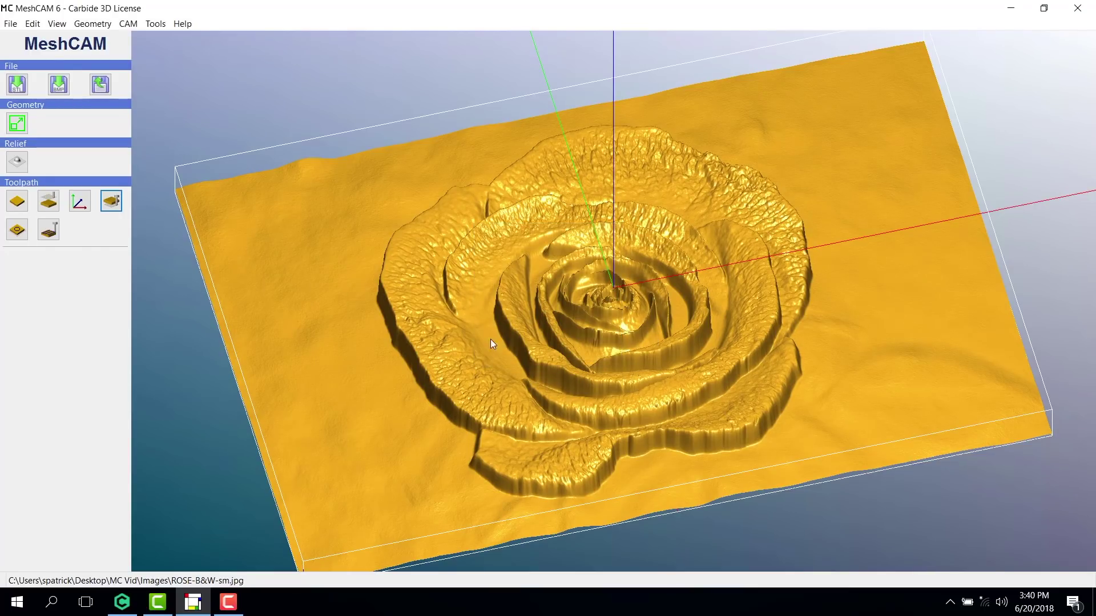
{"action": "left_click", "coordinate": [25, 229]}
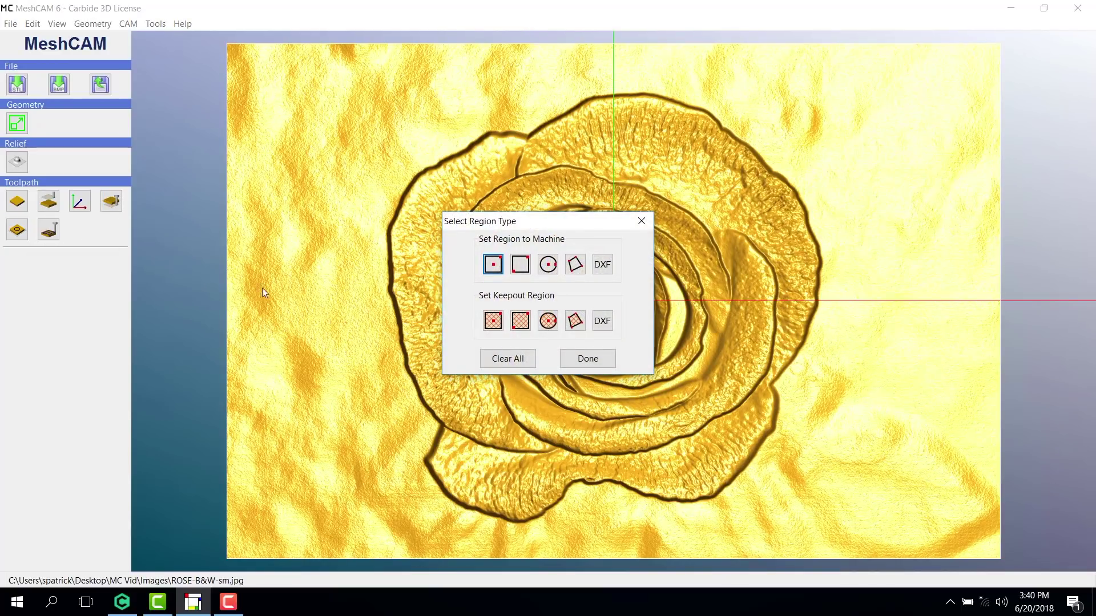
- Draw a corner-to-corner rectangular region from the rose relief's top-left to its bottom edge
{"action": "left_click", "coordinate": [523, 266]}
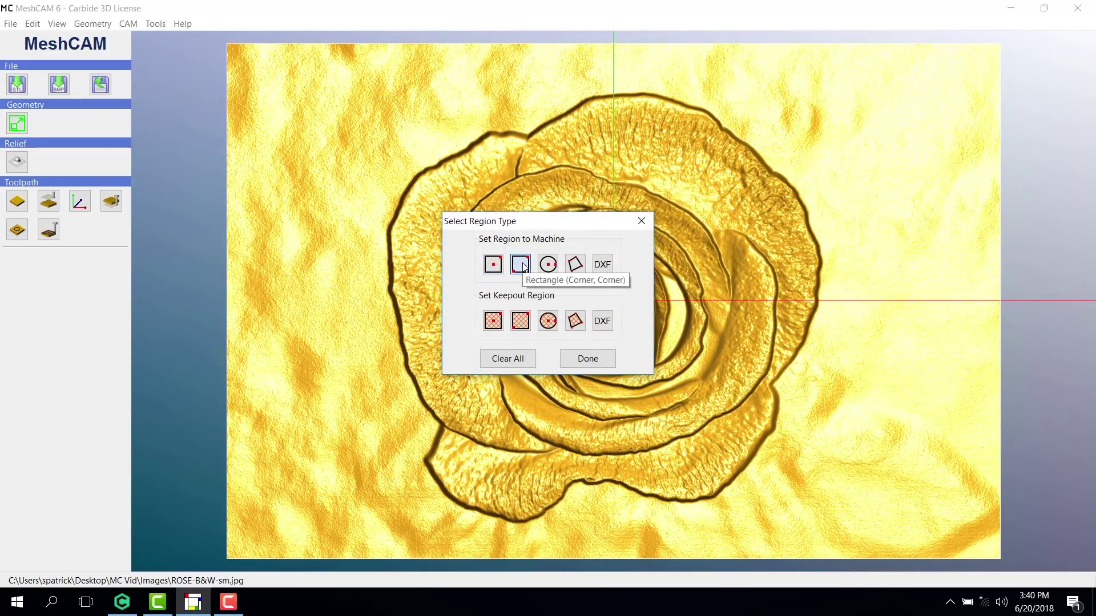
{"action": "left_click", "coordinate": [323, 58]}
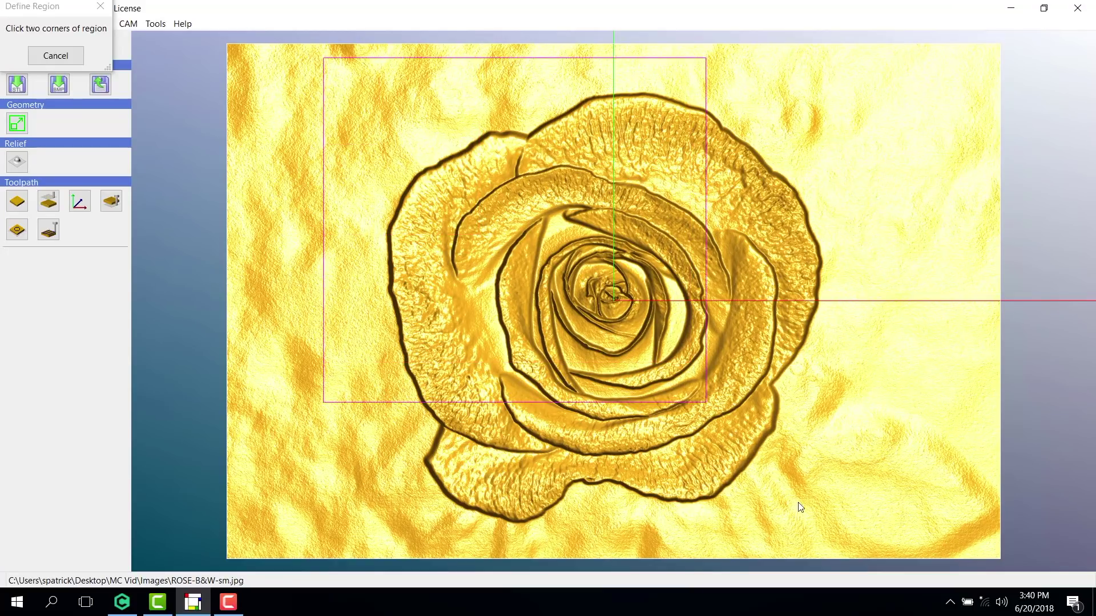
{"action": "left_click", "coordinate": [864, 557]}
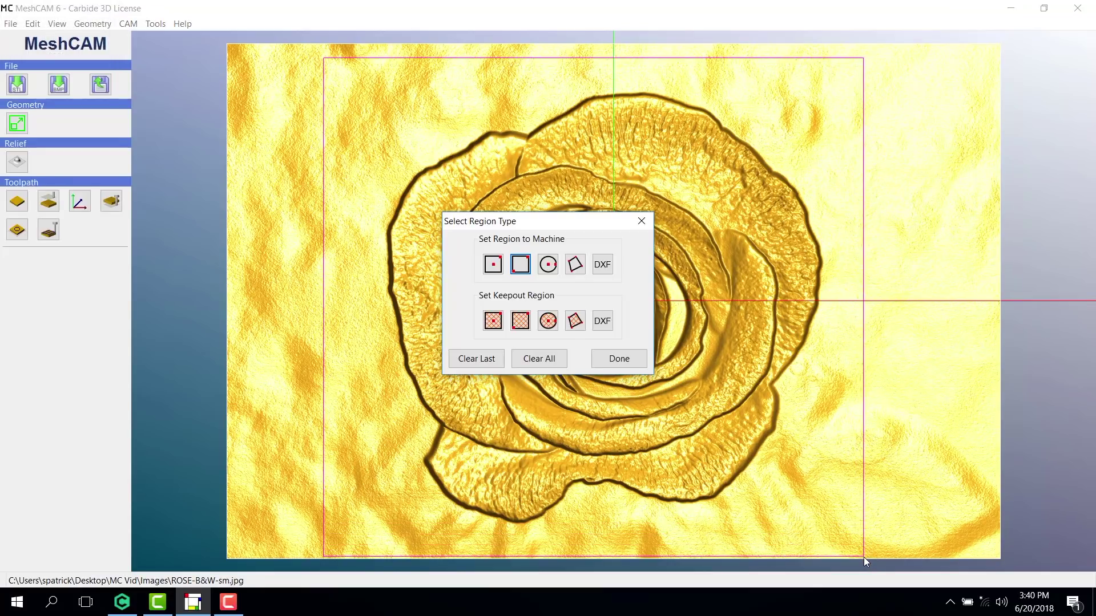
{"action": "left_click", "coordinate": [619, 359]}
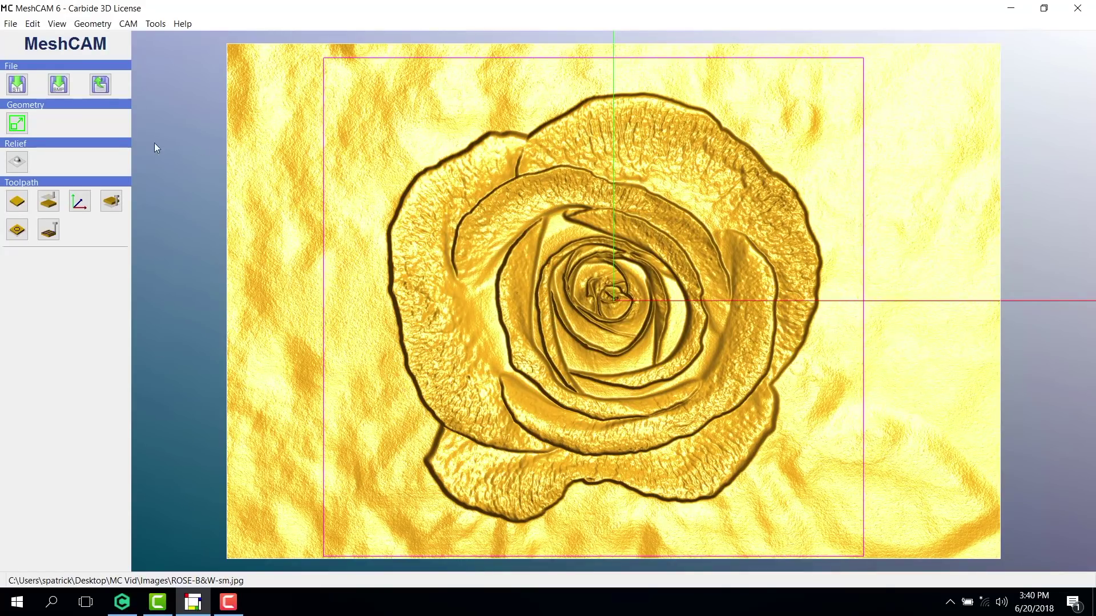
- Calculate a finish-only parallel toolpath cutting along X, with roughing off, and hide the relief
{"action": "left_click", "coordinate": [56, 230]}
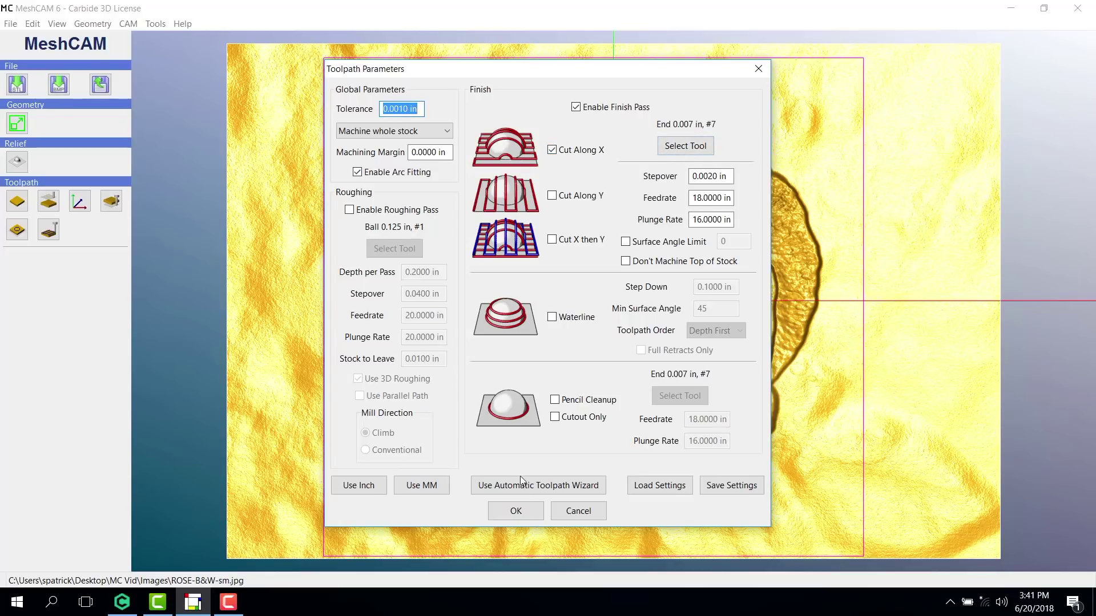
{"action": "left_click", "coordinate": [517, 506]}
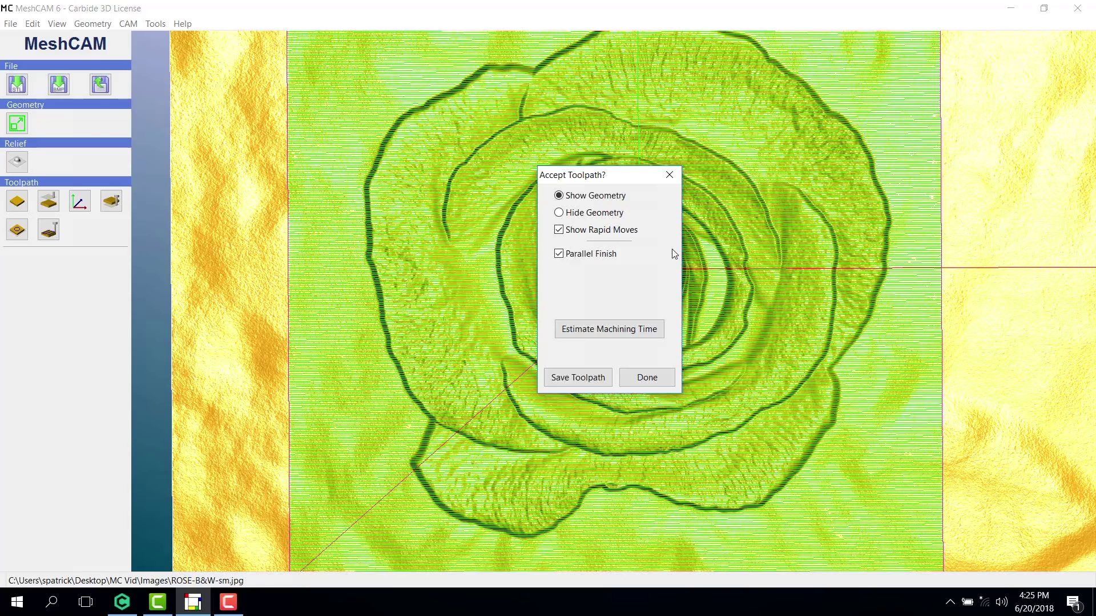
{"action": "left_click", "coordinate": [559, 212]}
- Inspect the rose finish toolpath in 3D and check its estimate: 15.8 minutes over 7226.2 mm
{"action": "left_click_drag", "start_coordinate": [609, 184], "coordinate": [210, 239]}
{"action": "left_click_drag", "start_coordinate": [793, 453], "coordinate": [587, 91]}
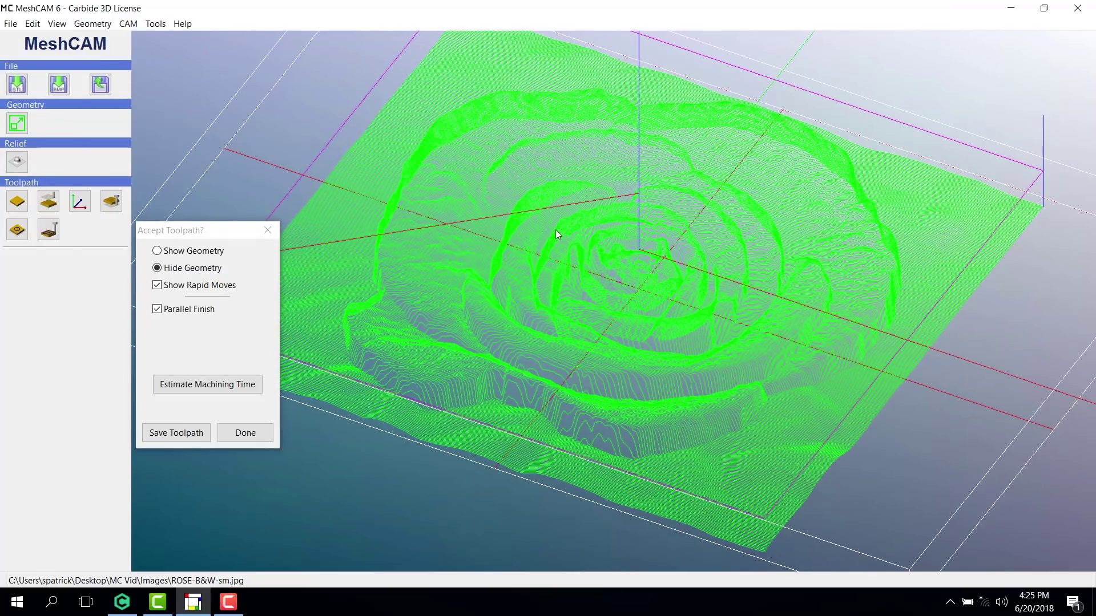
{"action": "scroll", "coordinate": [565, 245], "scroll_direction": "up", "scroll_amount": 5}
{"action": "scroll", "coordinate": [573, 266], "scroll_direction": "up", "scroll_amount": 1}
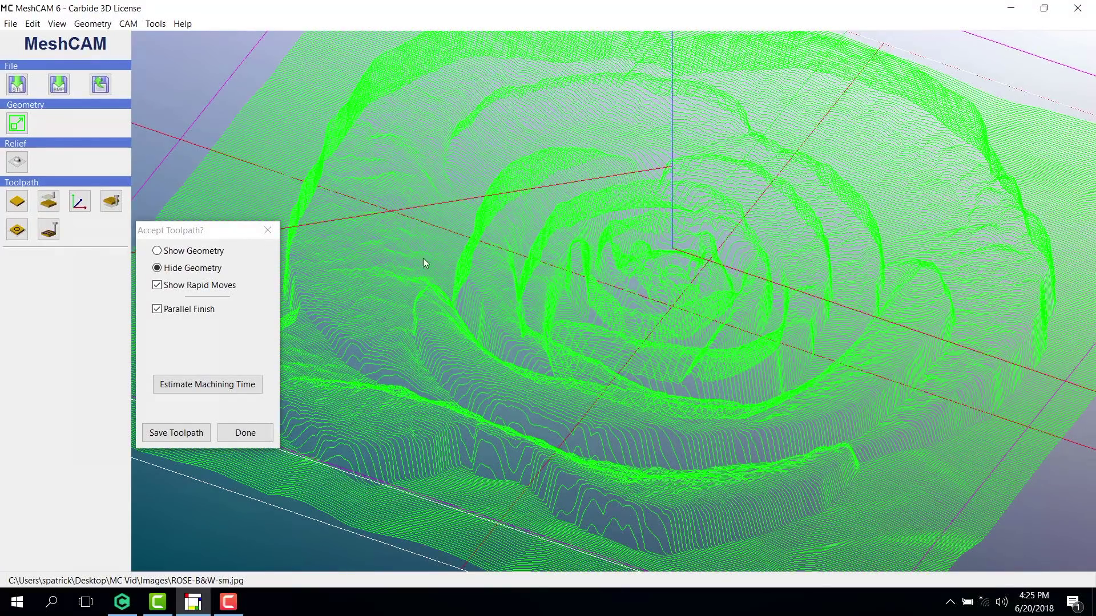
{"action": "left_click", "coordinate": [217, 388]}
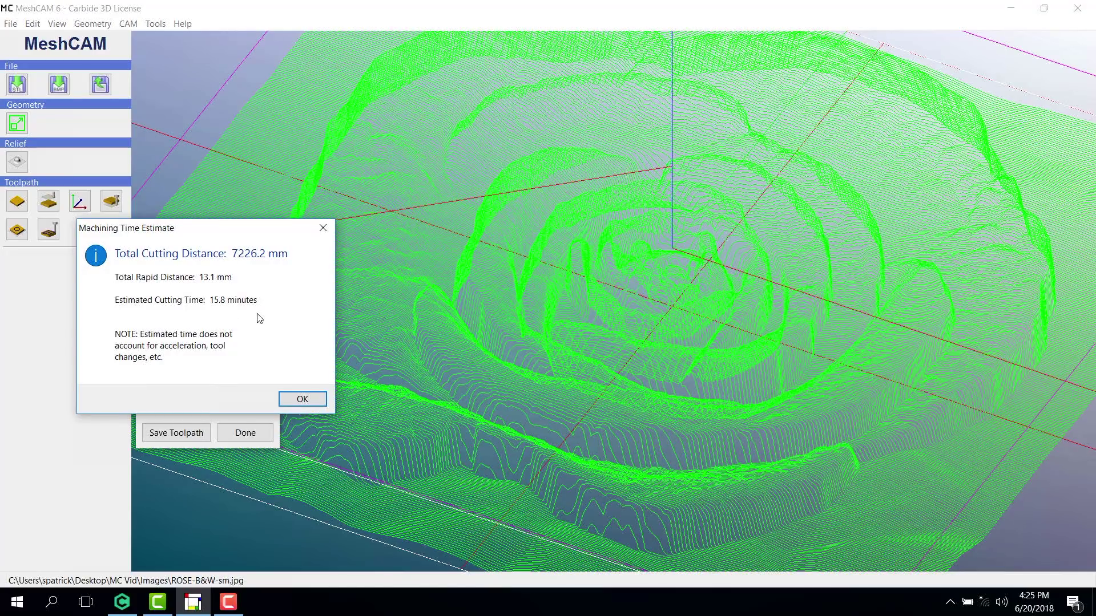
{"action": "left_click", "coordinate": [291, 394]}
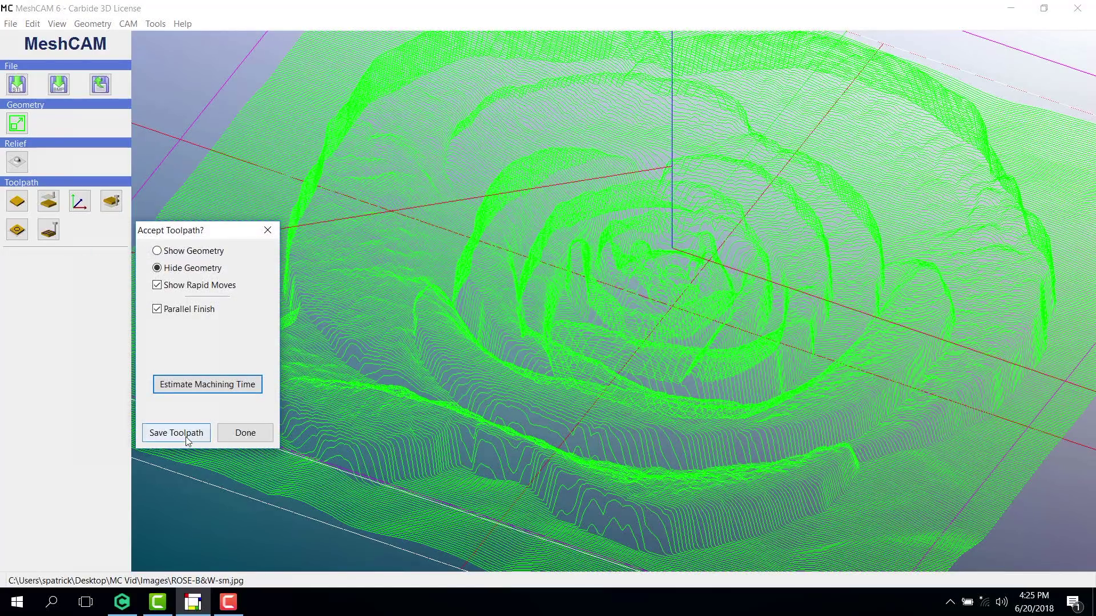